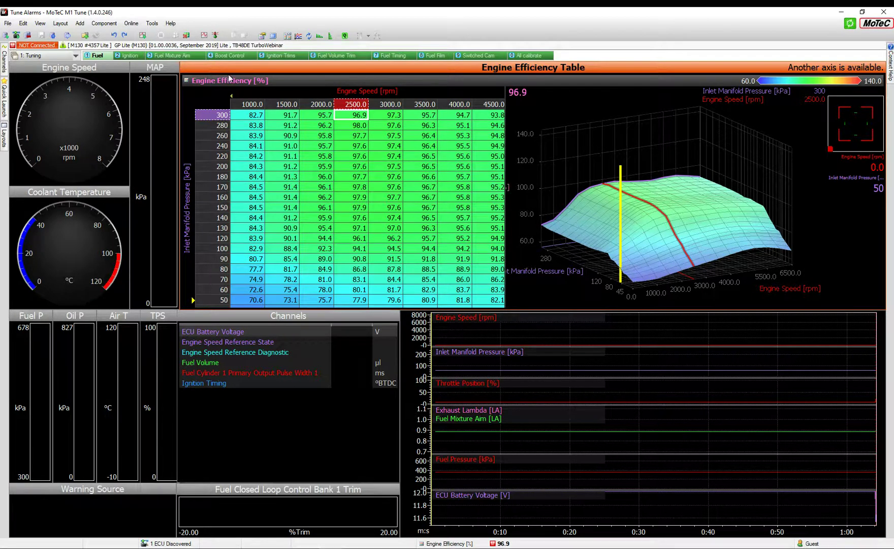
Load the RB26 DynoE85 P1 package (Bench, GPR M150, July 2019) as the compare package.
left_click(8, 23)
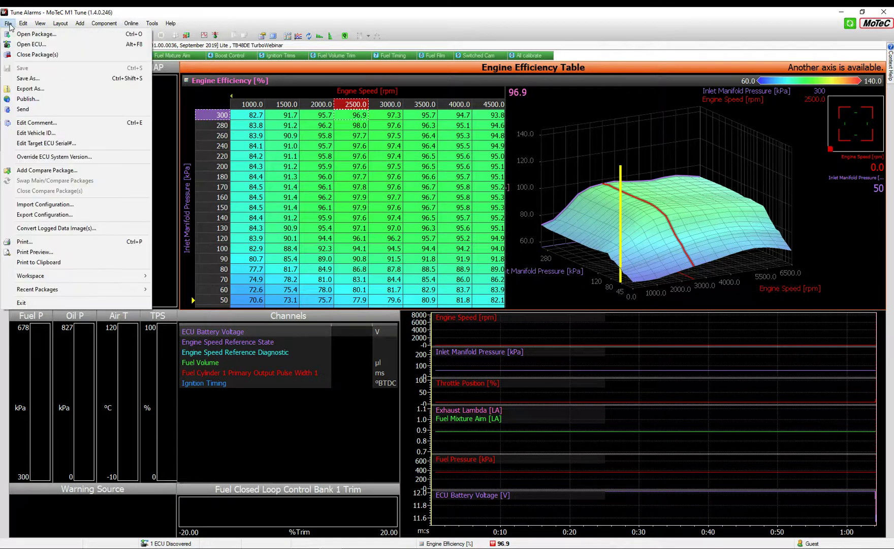
left_click(57, 171)
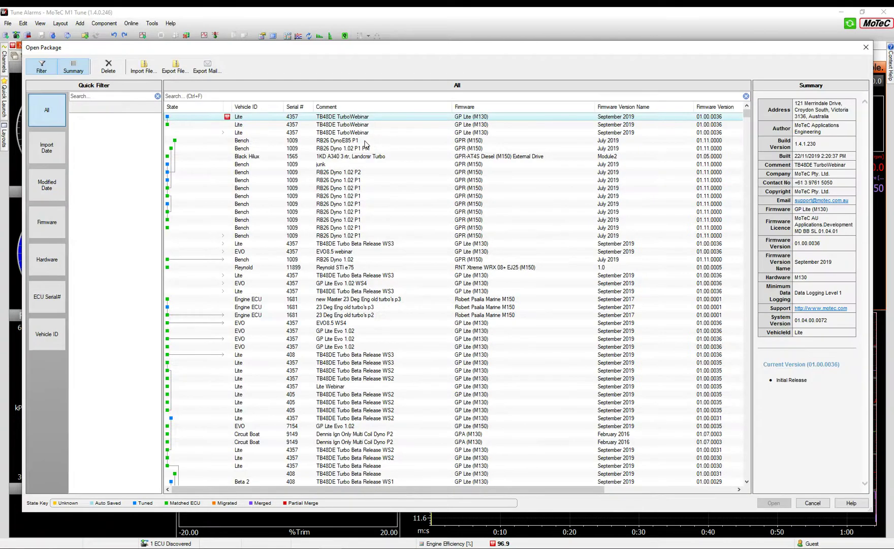
left_click(364, 141)
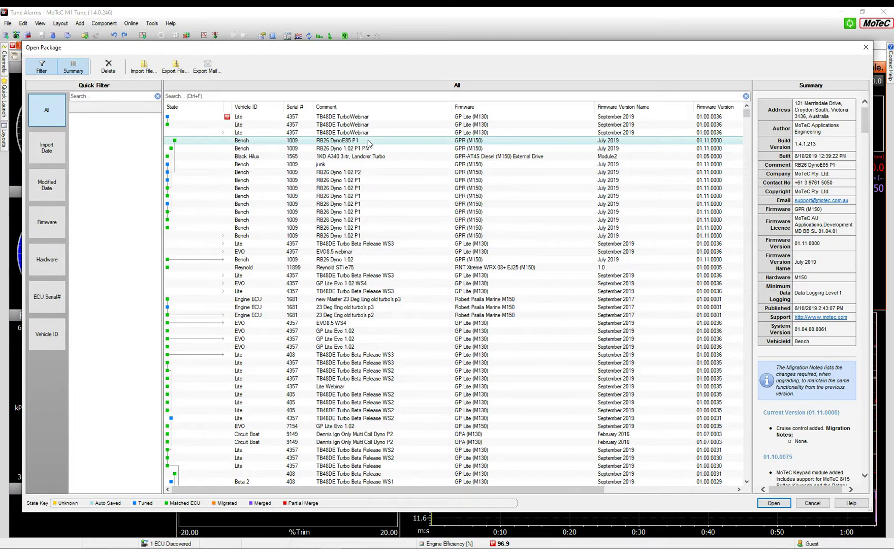
key("Escape")
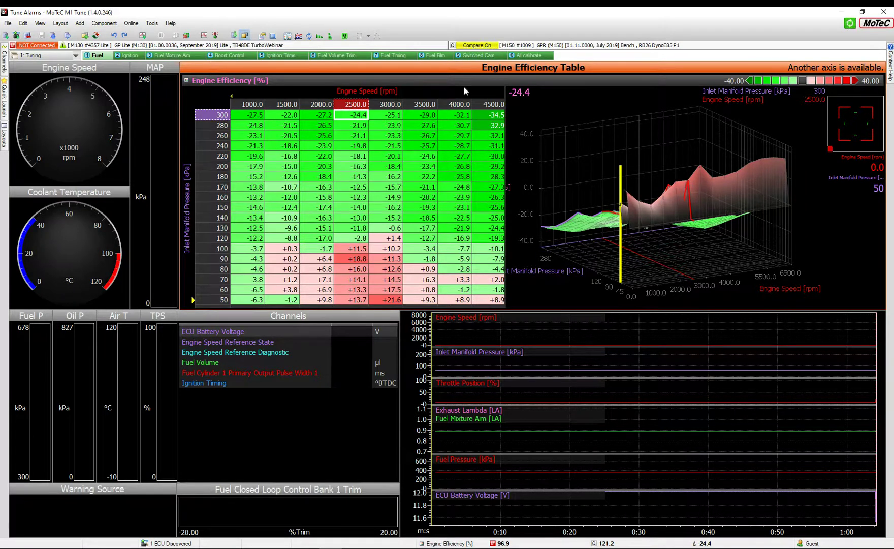
Examine the package differences in the engine efficiency, ignition timing, fuel mixture aim and boost control tables.
left_click(129, 56)
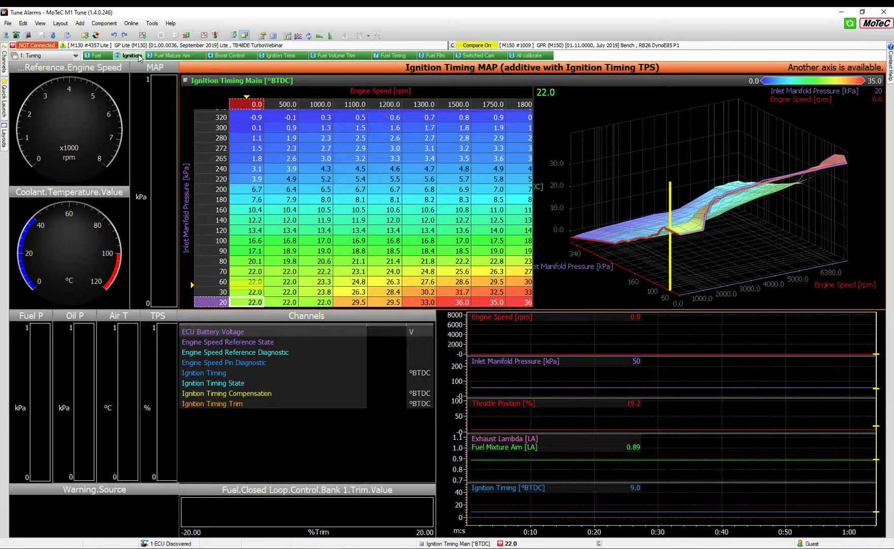
left_click(105, 56)
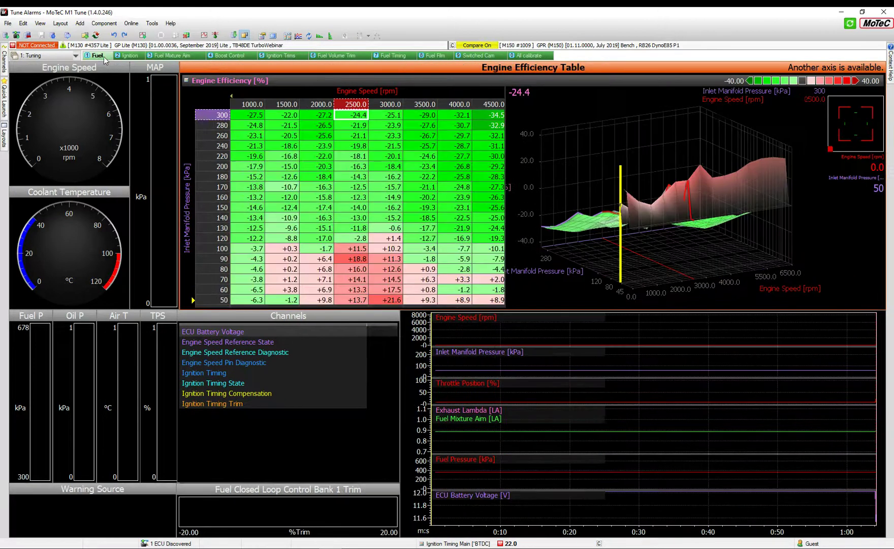
left_click(129, 56)
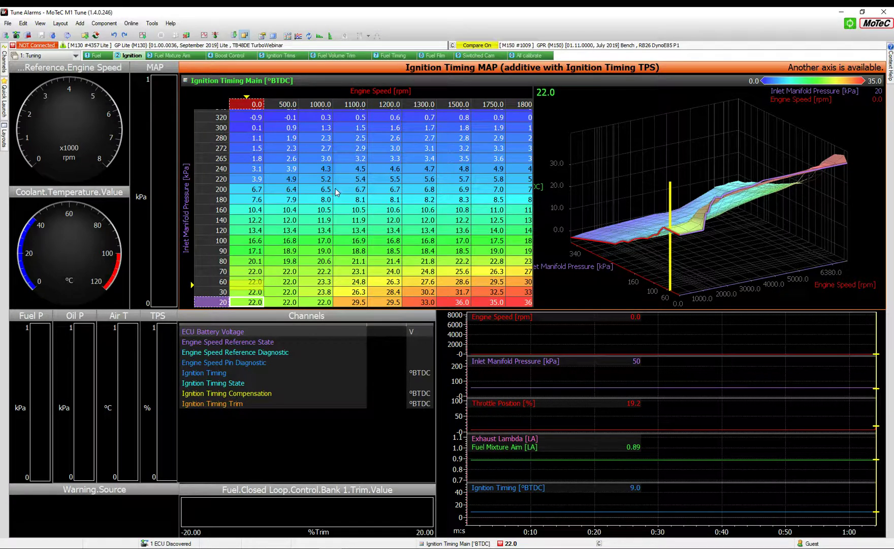
left_click(109, 55)
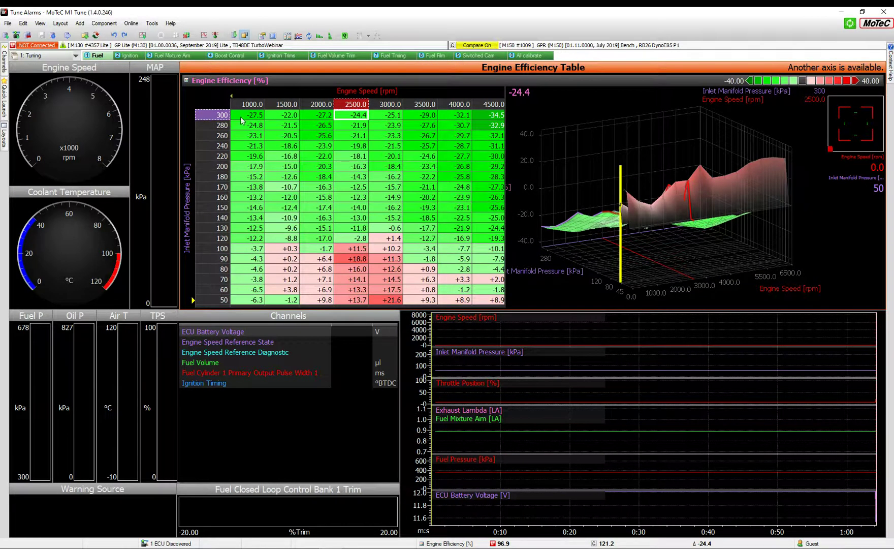
left_click(171, 57)
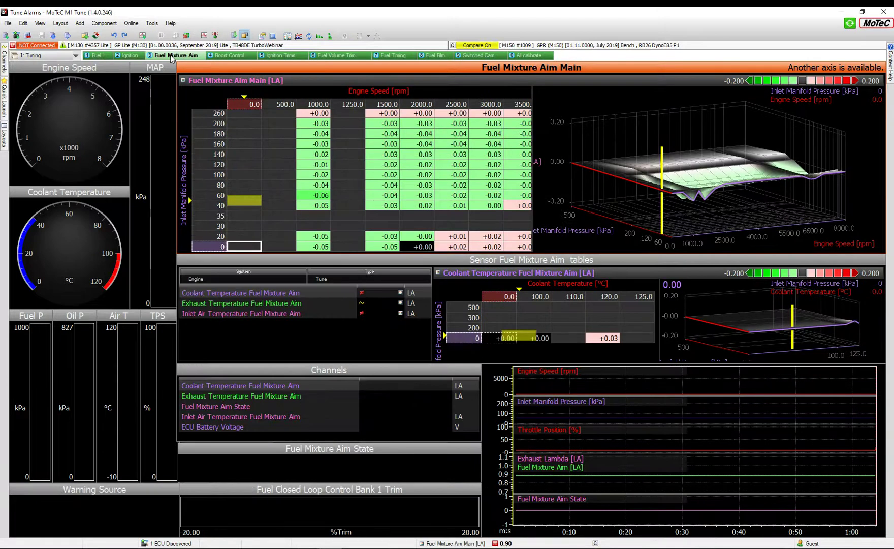
left_click(226, 56)
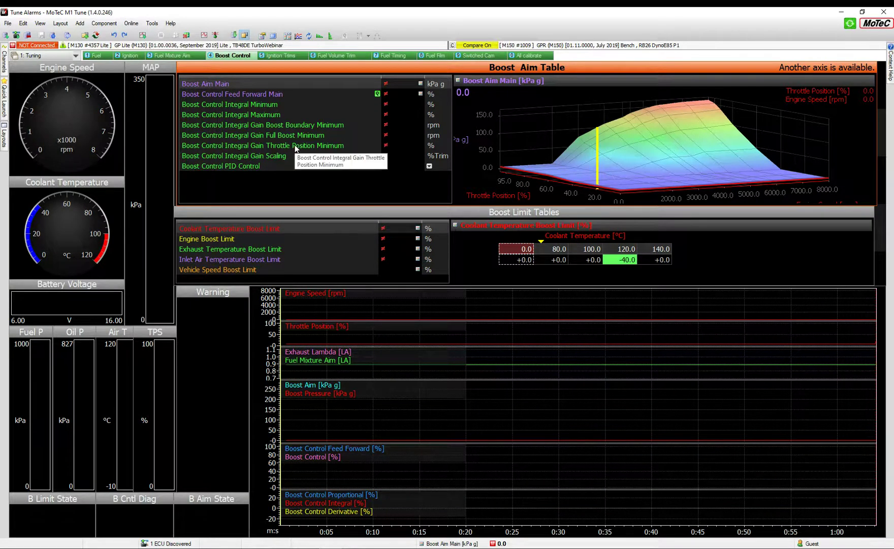
Open the data migration view for the main and compare packages and enlarge it vertically.
left_click(152, 24)
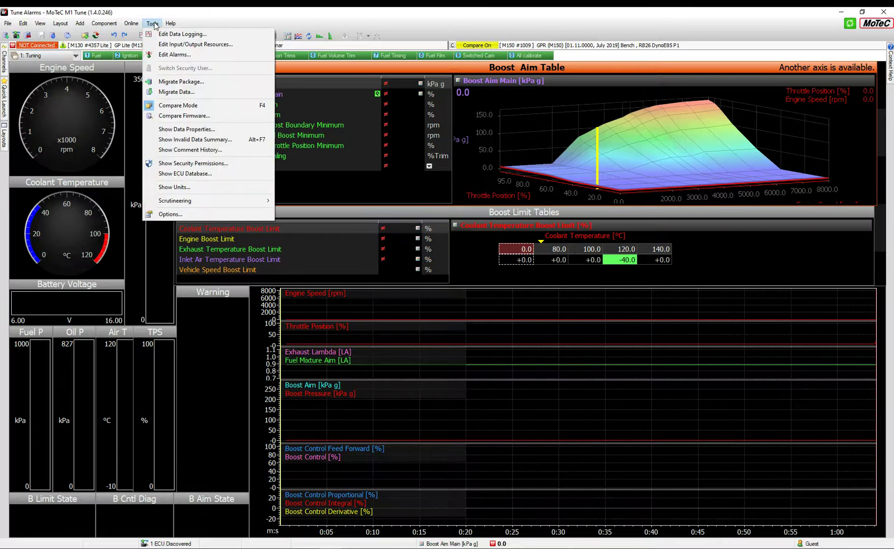
left_click(188, 94)
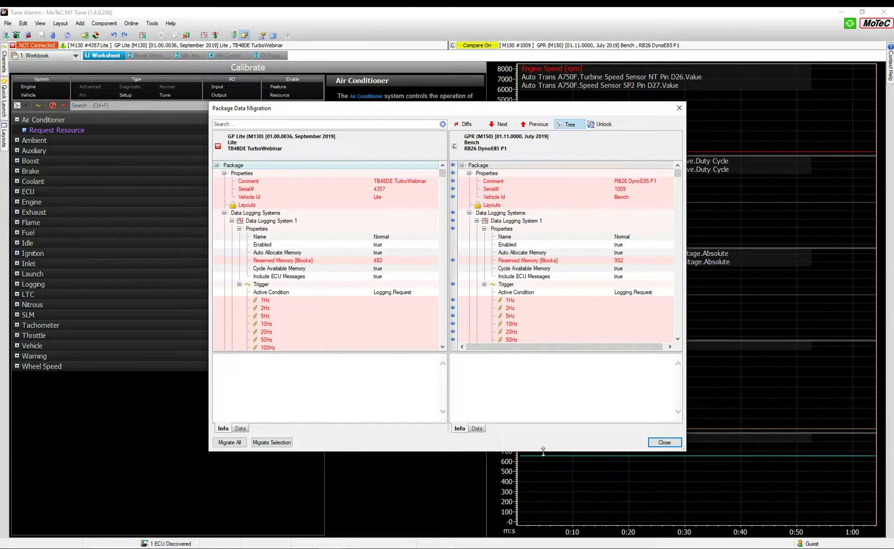
left_click_drag(544, 454, 561, 530)
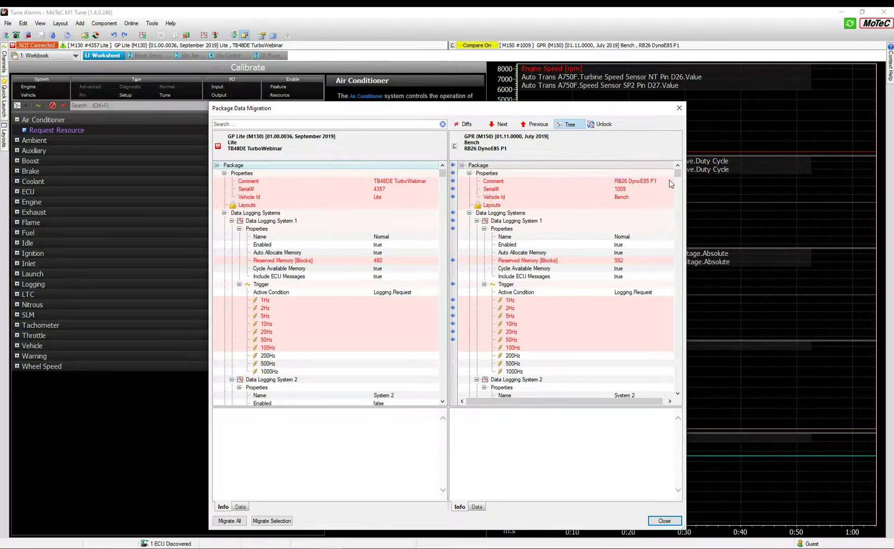
mouse_move(677, 172)
left_mouse_down()
mouse_move(687, 220)
mouse_move(676, 375)
mouse_move(680, 175)
left_mouse_up()
Filter the migration data by "eff" and copy the Engine Efficiency table from the compare package into the main package.
left_click(284, 124)
type("eff")
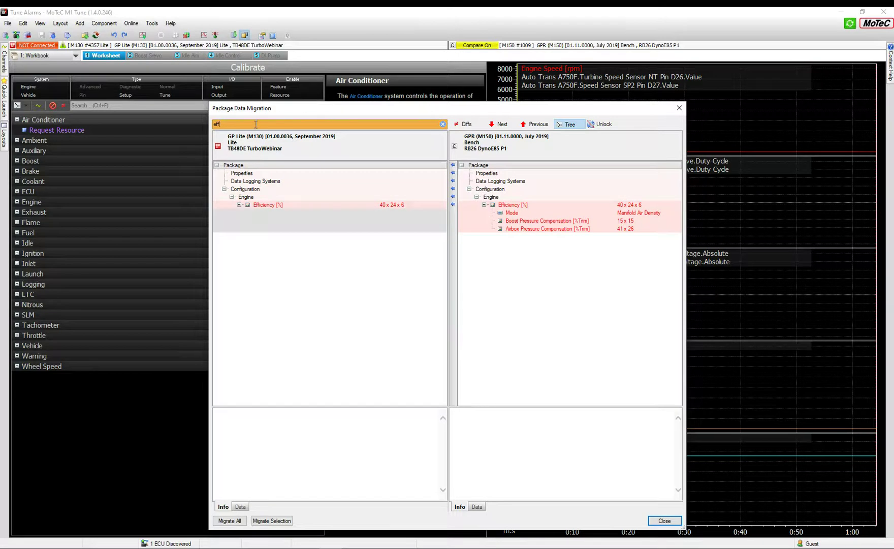
left_click(503, 207)
left_click_drag(503, 207, 351, 208)
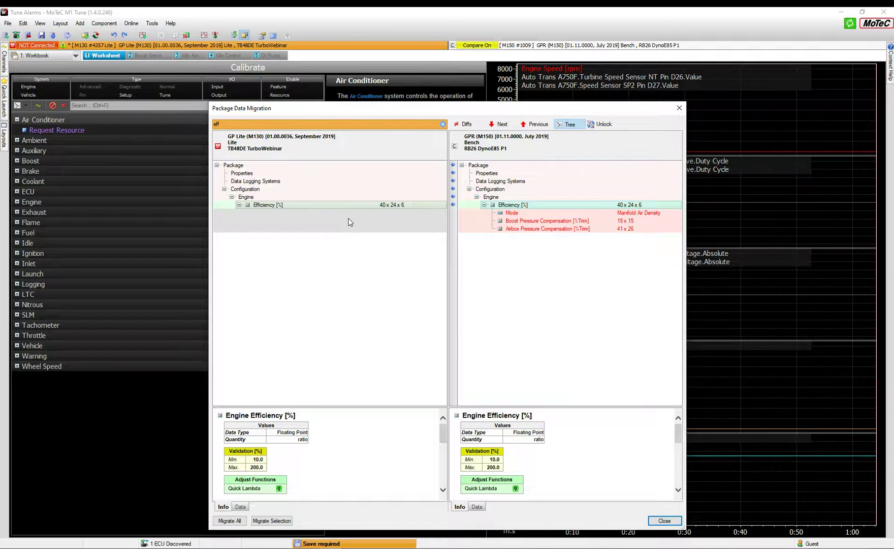
Filter the migration data by "boost aim" and copy the Boost Aim Main table into the TB48DE TurboWebinar package.
left_click(214, 124)
type("boo")
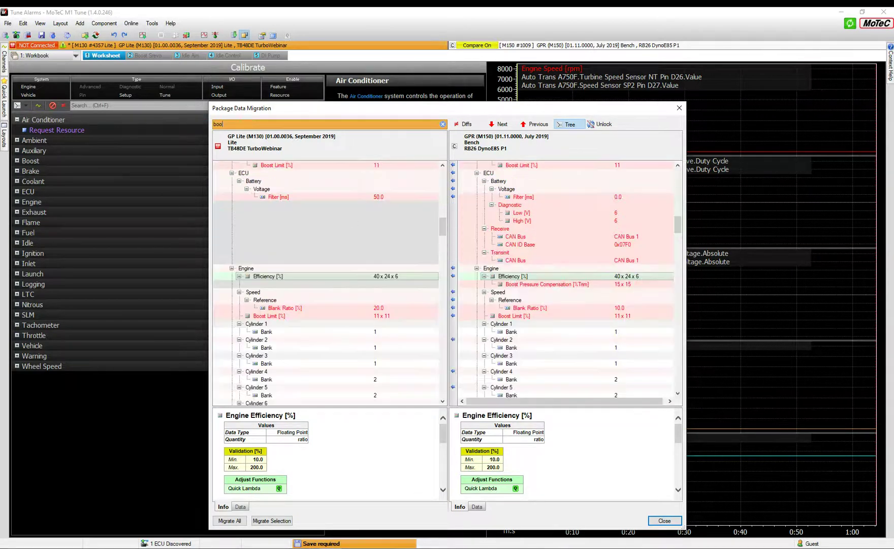
type("st aim")
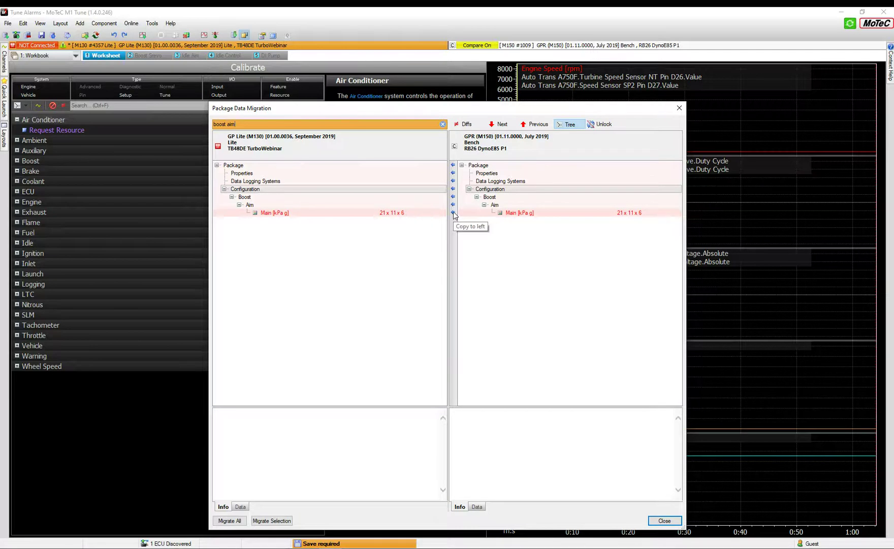
left_click(453, 213)
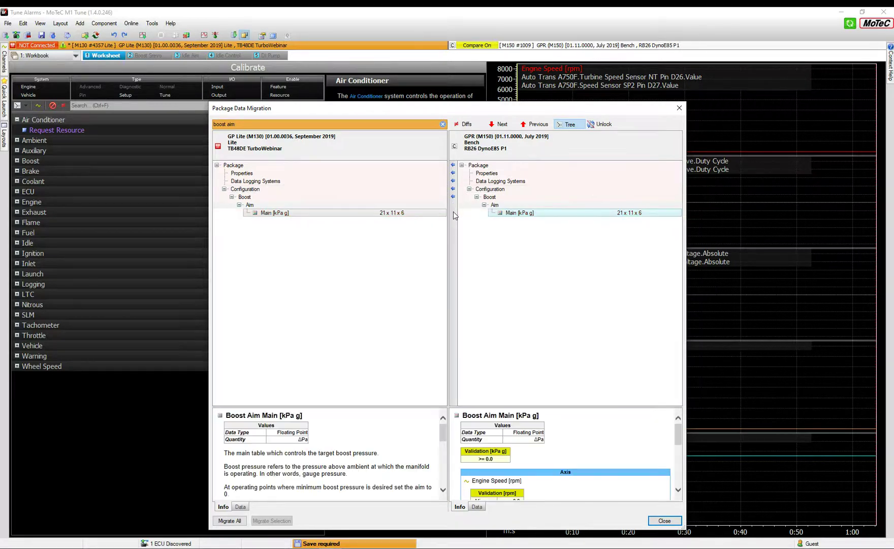
Filter the migration data by "boost feed" and copy the Boost Control Feed Forward Main table into the main package.
left_click(237, 124)
key("BackSpace")
key("BackSpace")
type("feed")
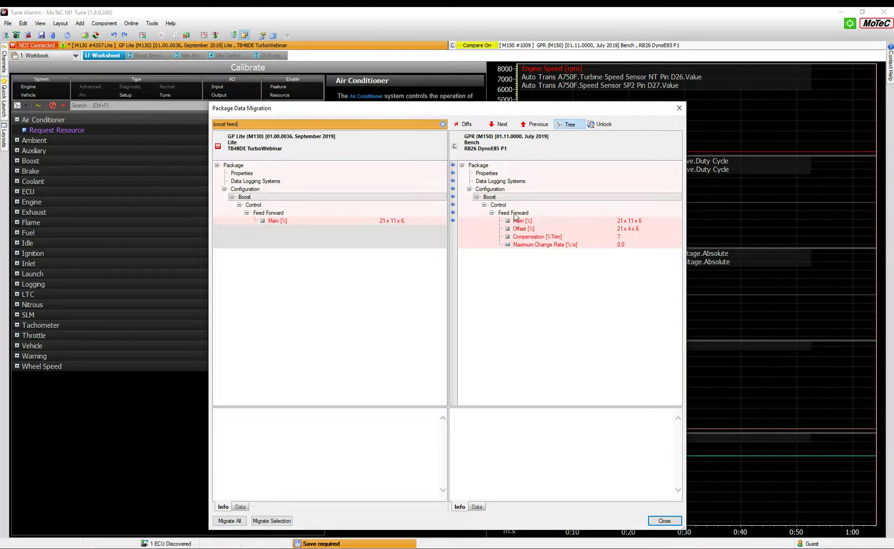
left_click(453, 221)
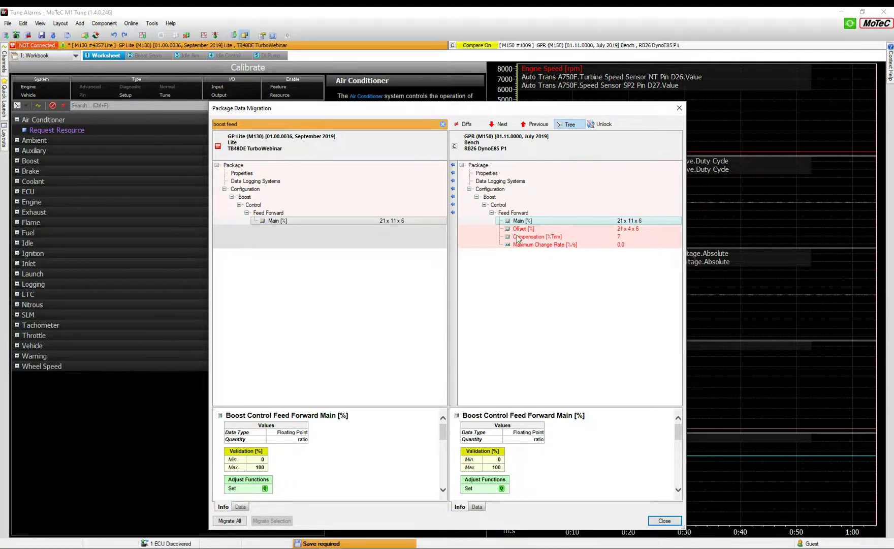
Filter the migration data by "inj" and copy the primary fuel injector Calibration from the compare package into the main package.
left_click_drag(238, 124, 212, 124)
type("inj")
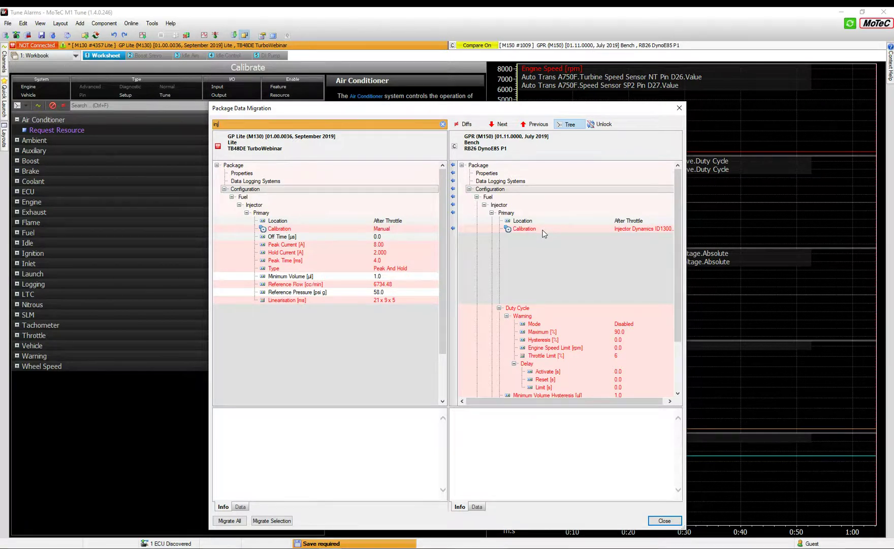
left_click(507, 234)
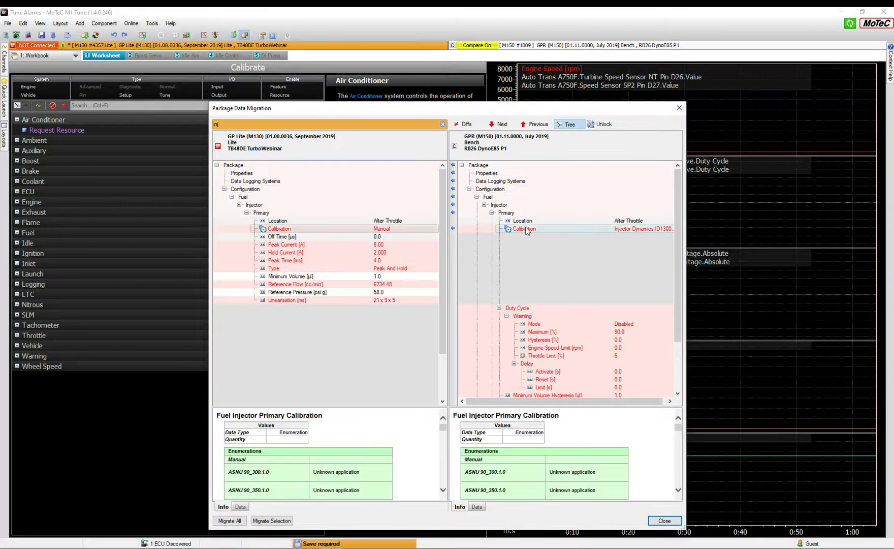
left_click(454, 228)
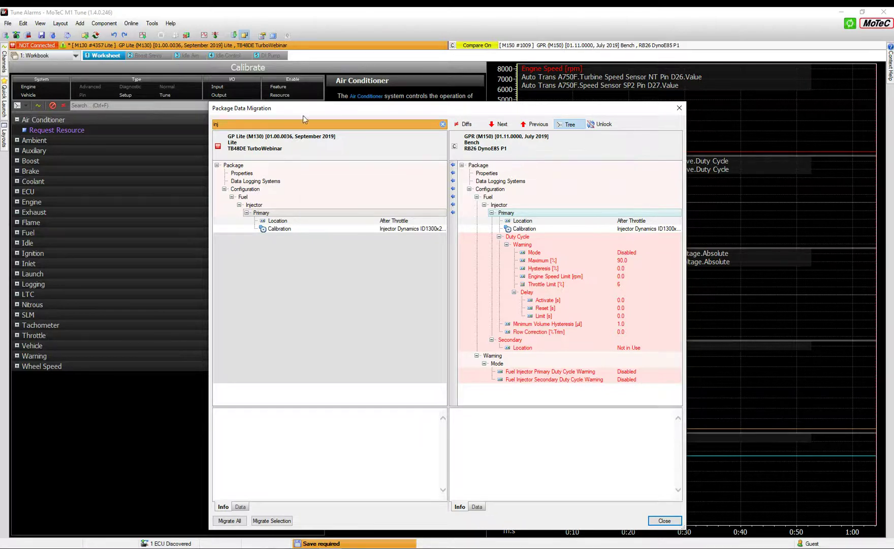
Filter the migration data by "fuel pres def" and copy the compare package's Fuel Pressure Default of 325.0 kPa into the main package.
double_click(216, 124)
type("fuel pres")
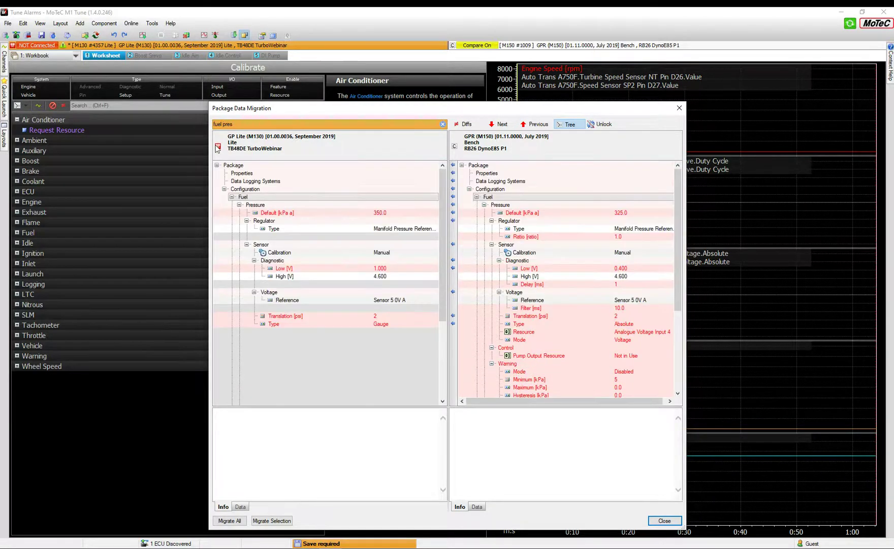
type(" def")
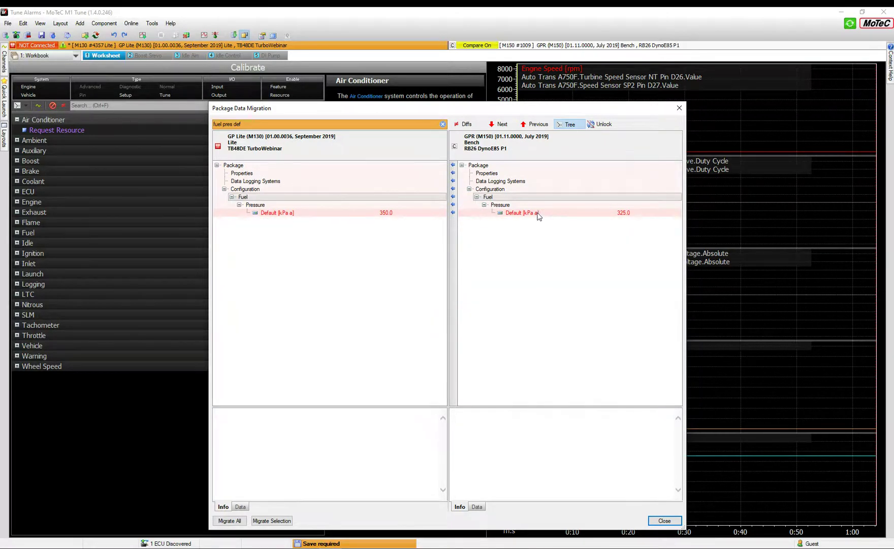
double_click(540, 215)
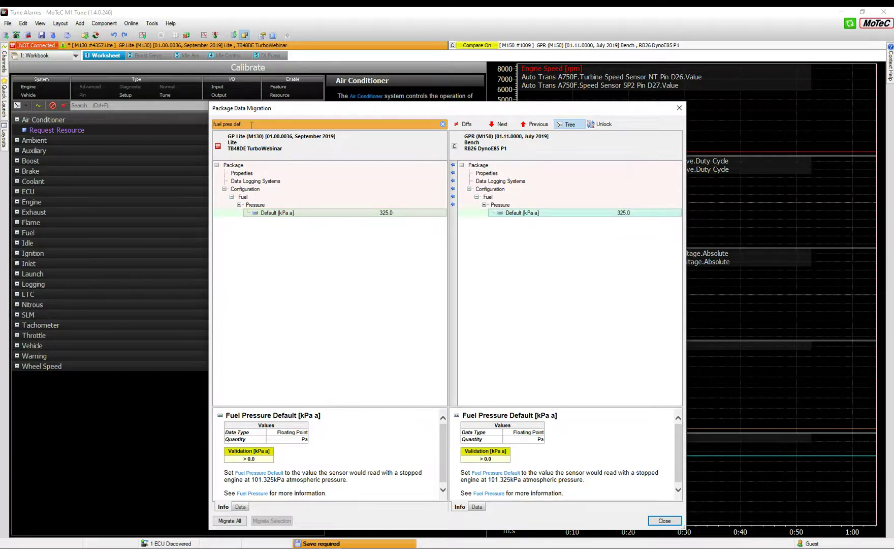
Clear the migration filter and examine the packages in full and differences-only views, finishing in the full view.
left_click_drag(247, 124, 211, 124)
key("BackSpace")
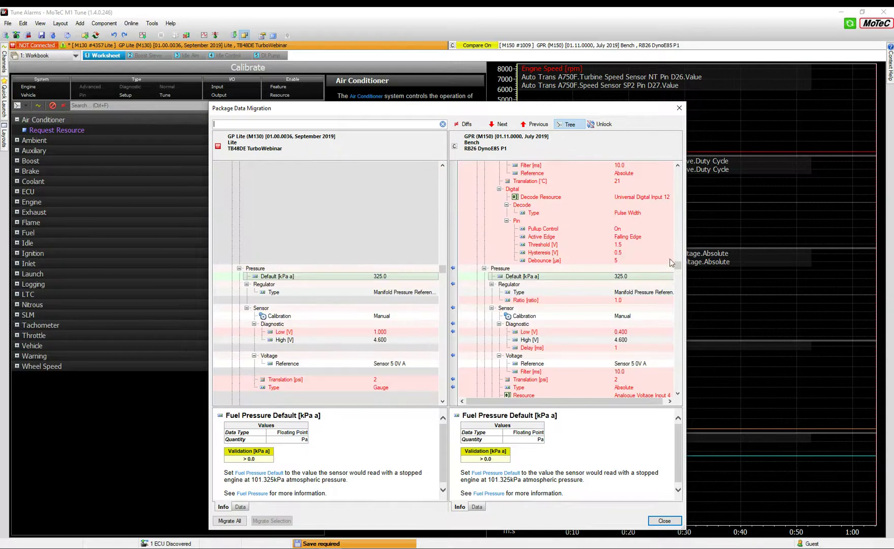
scroll(676, 265, "up", 5)
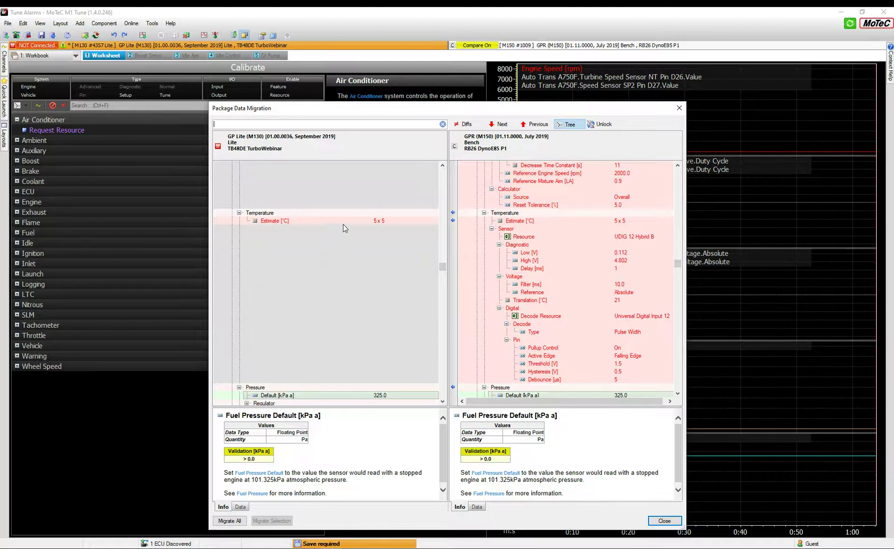
left_click_drag(442, 265, 449, 188)
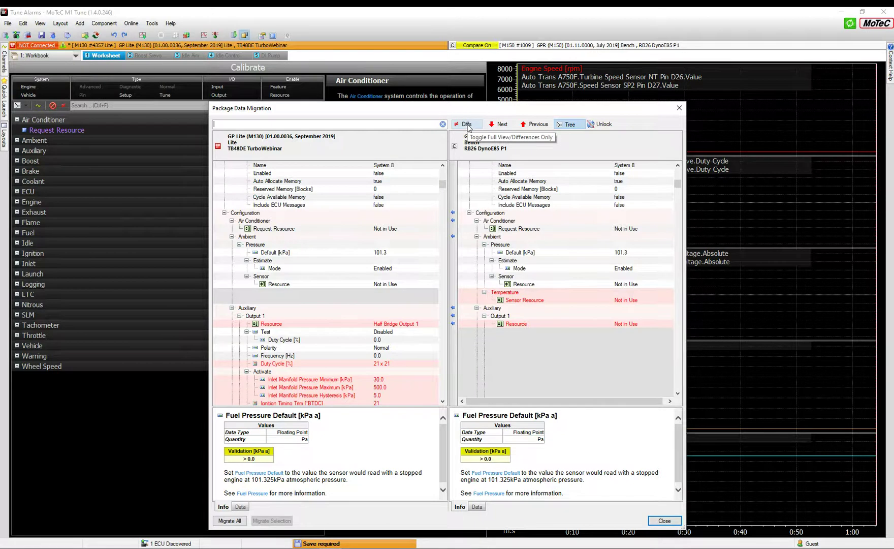
left_click(468, 127)
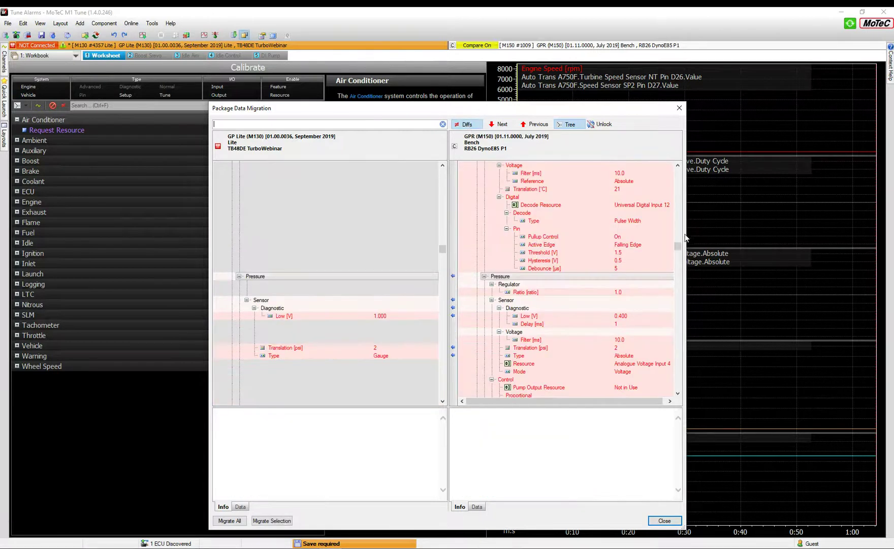
left_click_drag(680, 250, 679, 173)
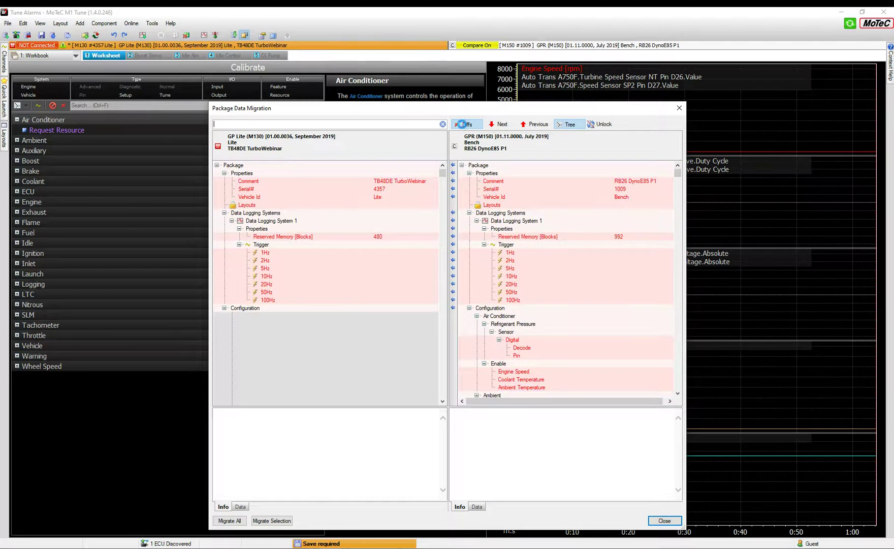
left_click(463, 124)
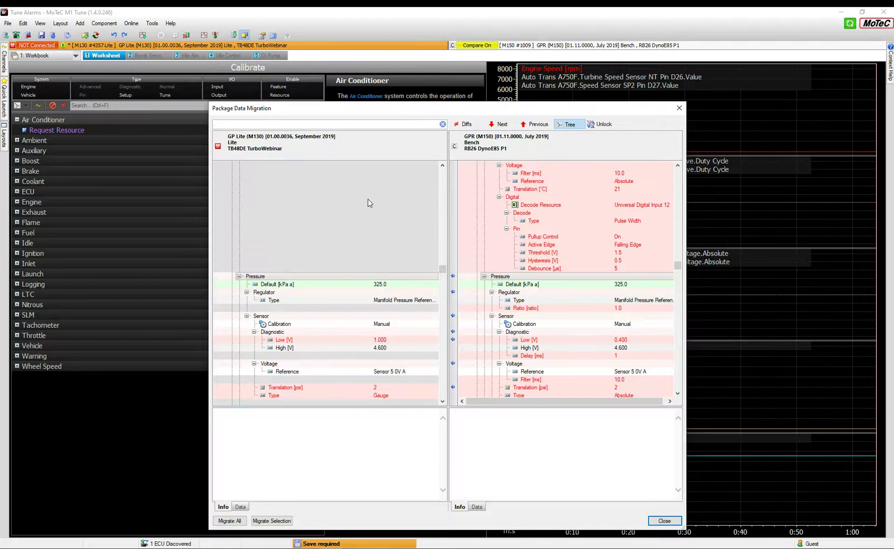
Filter the migration data by "ign main" and try to copy the compare package's Ignition Timing Main table into the main package.
type("ig")
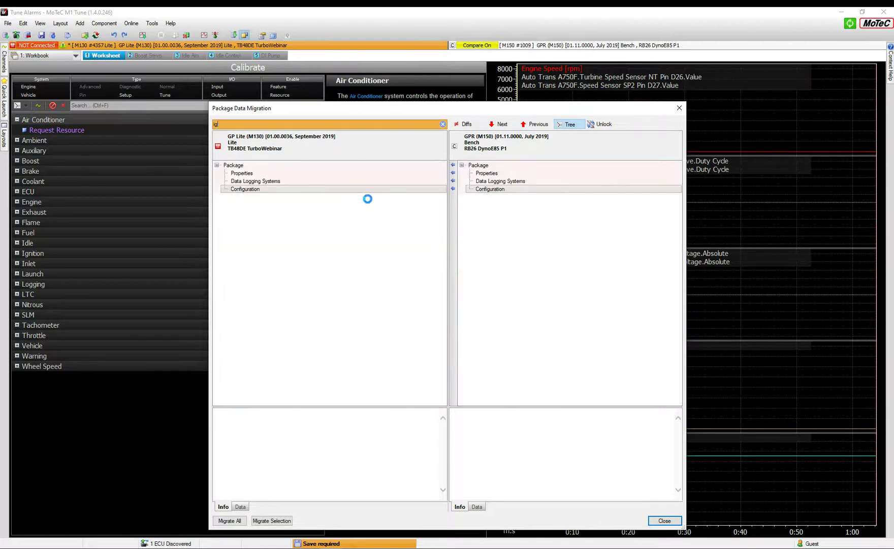
type("n main")
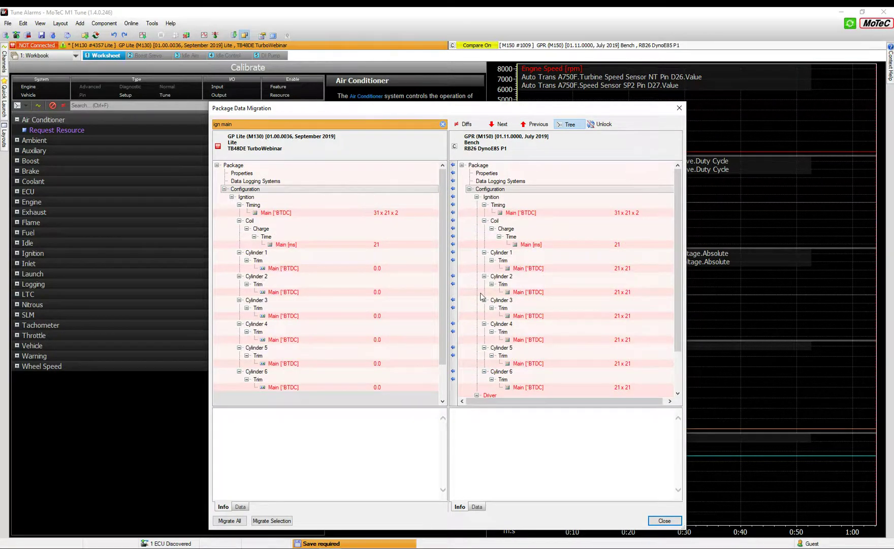
left_click(520, 214)
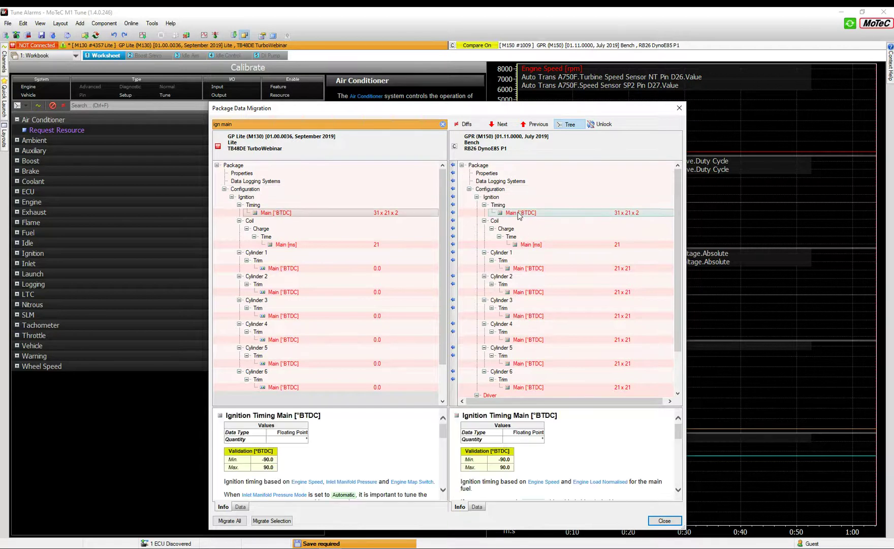
left_click(452, 212)
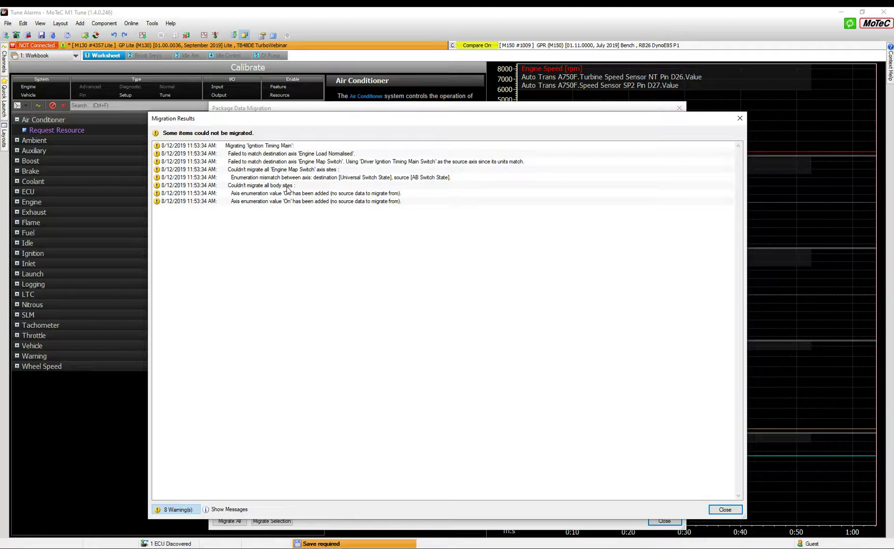
left_click(739, 119)
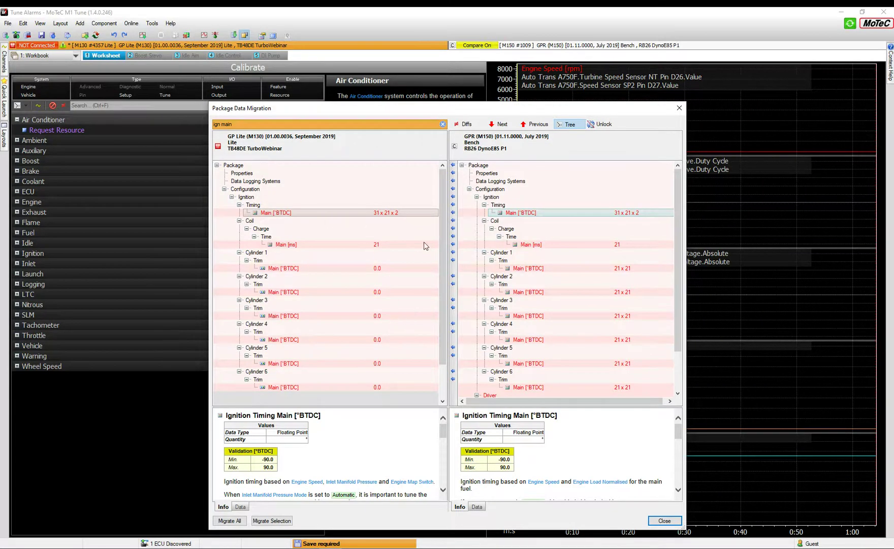
Filter the migration data by "eff" and compare the Engine Efficiency table data and graphs of both packages.
left_click_drag(233, 125, 204, 127)
type("eff")
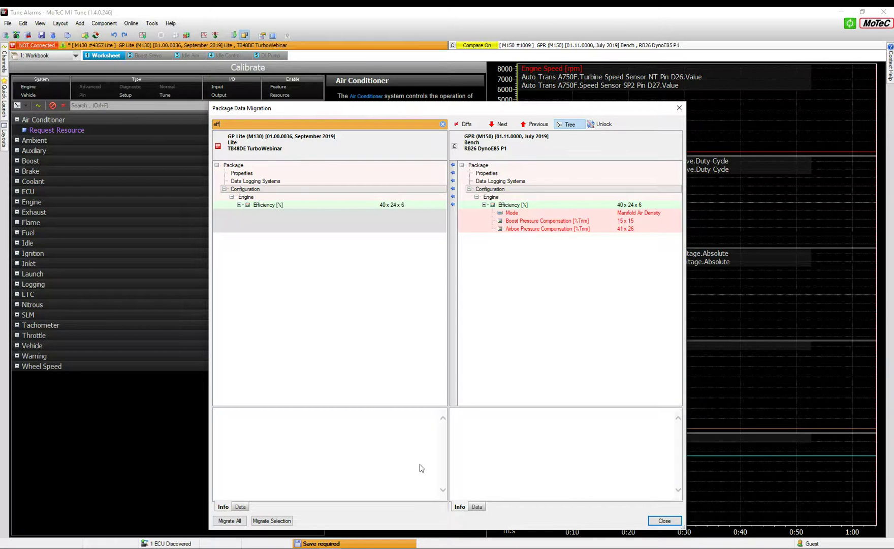
left_click(244, 507)
left_click(492, 205)
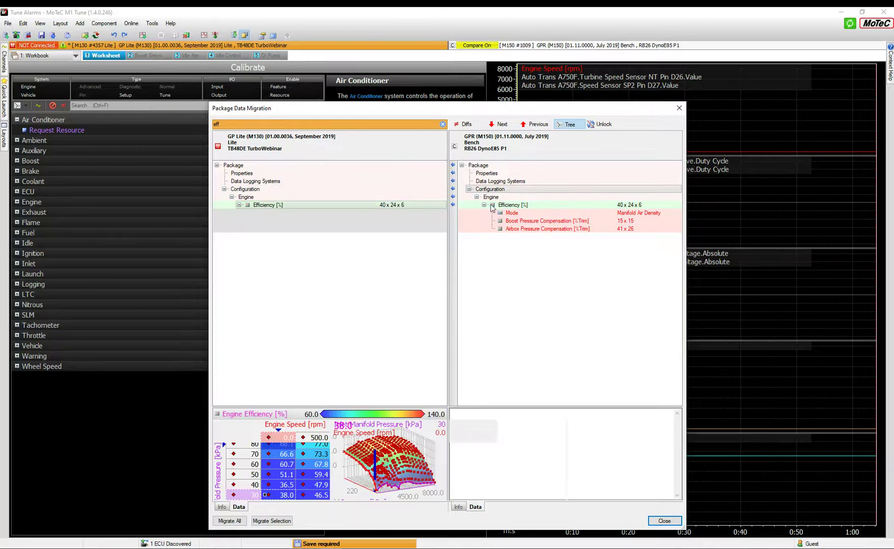
left_click_drag(609, 466, 615, 464)
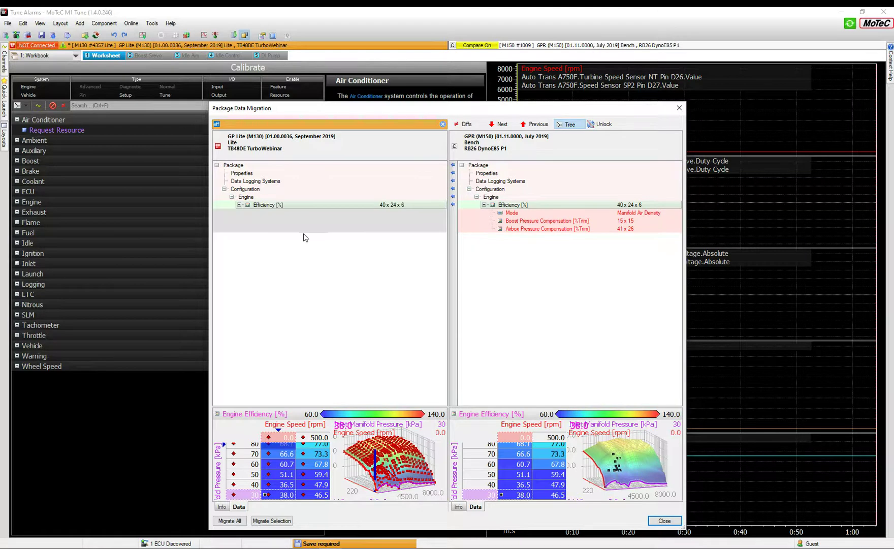
Filter the migration data by "fu mix aim mai", copy the Fuel Mixture Aim Main table into the main package and close the migration.
type("fu mix aim")
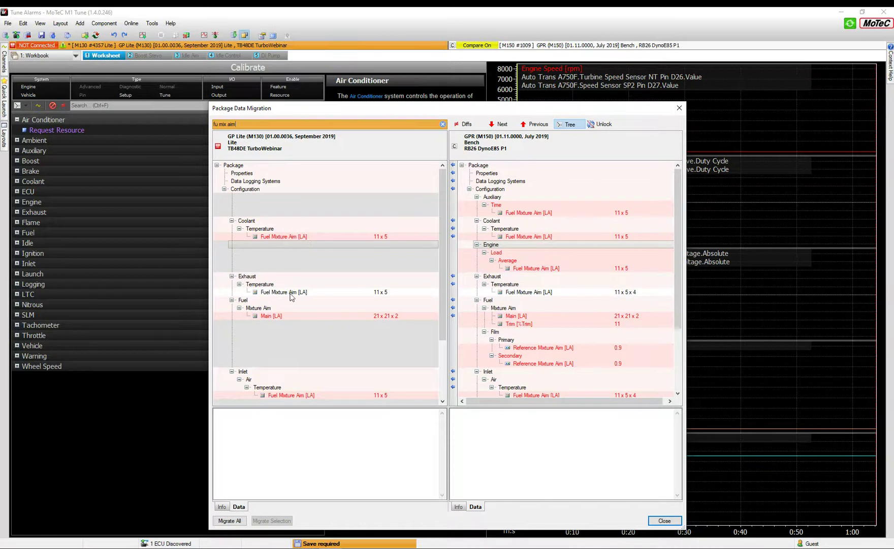
type("mai")
left_click(514, 213)
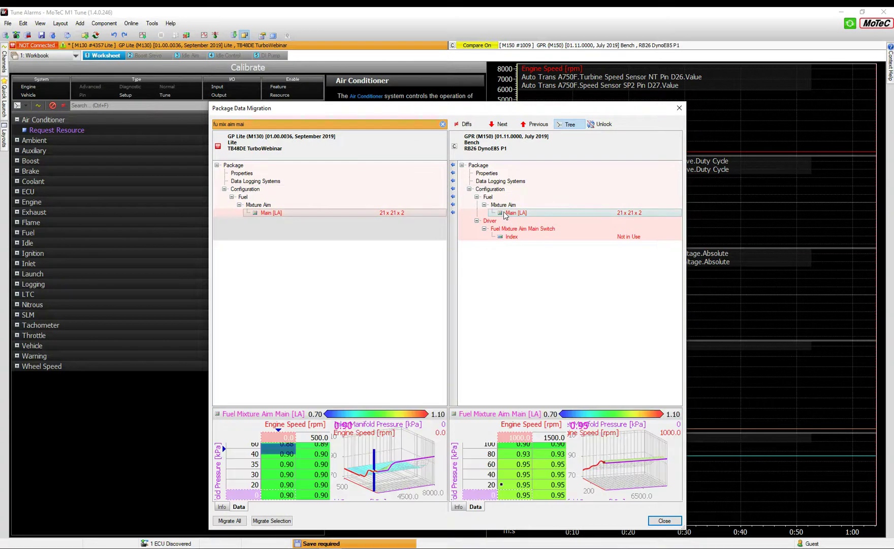
left_click_drag(633, 461, 639, 471)
left_click_drag(381, 472, 379, 479)
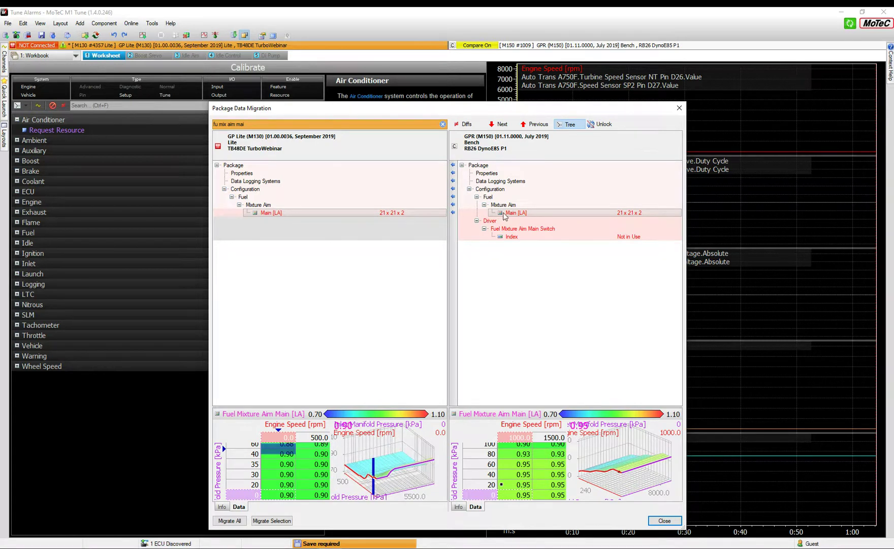
left_click_drag(505, 216, 399, 219)
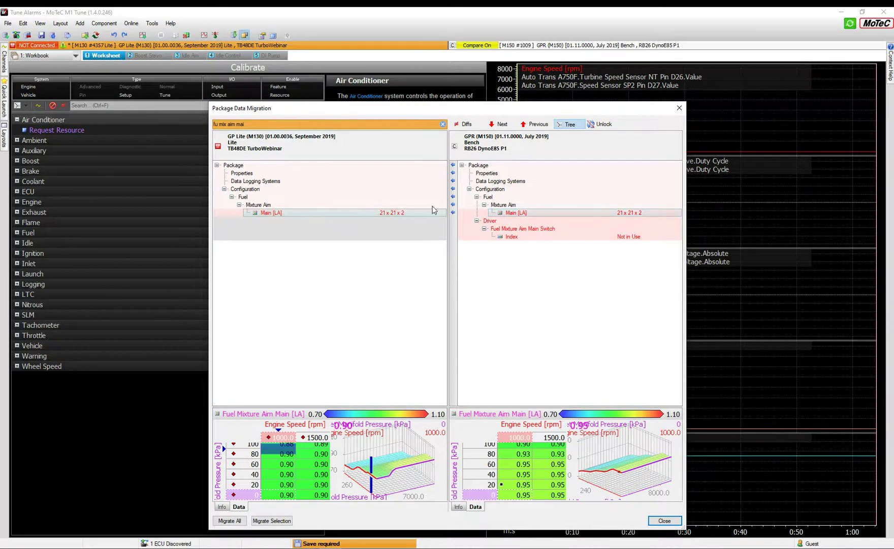
left_click(453, 212)
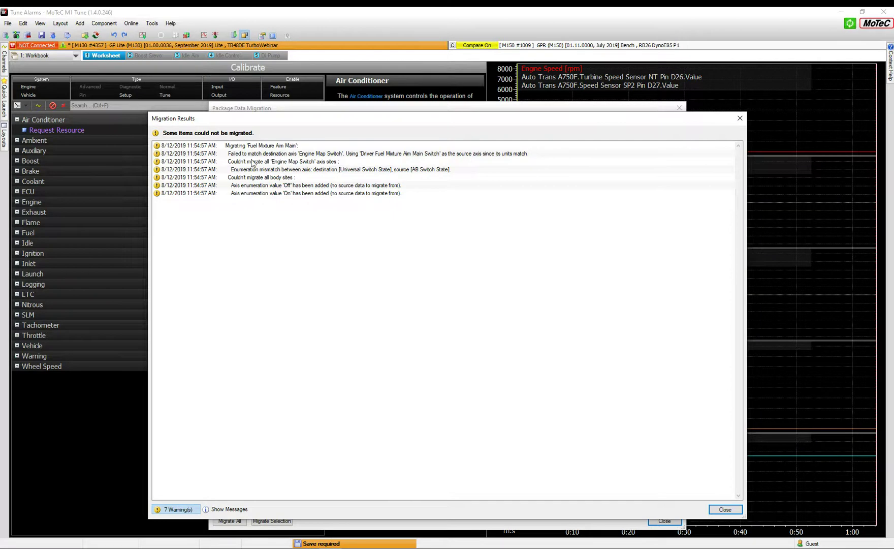
left_click(723, 507)
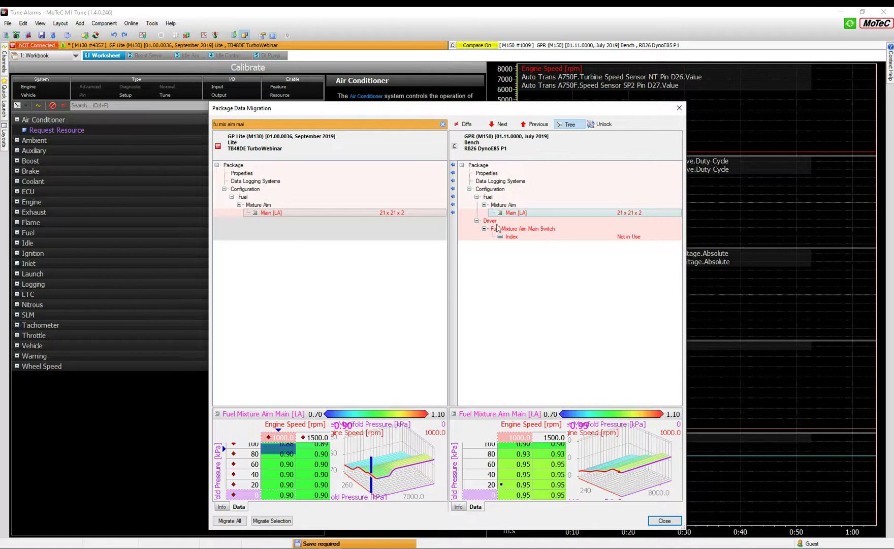
left_click(665, 521)
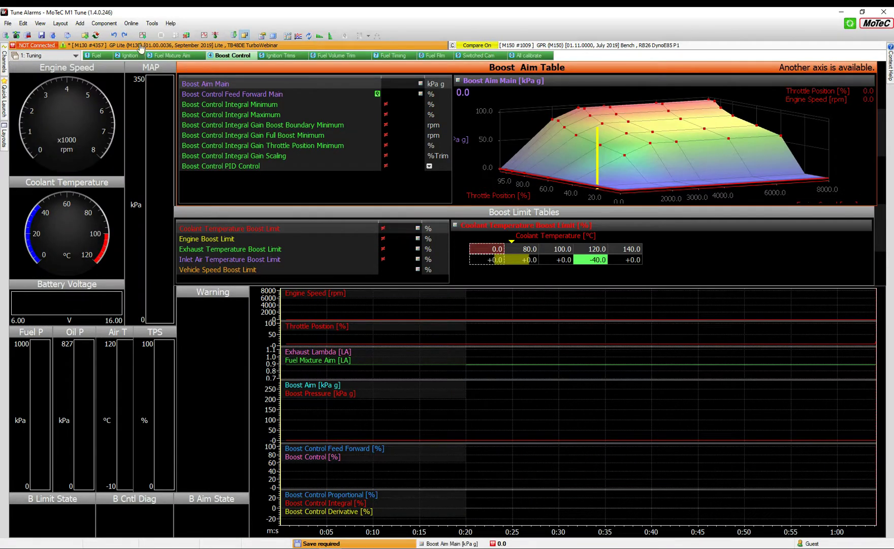
Save the main package as a new package with the comment "TB48DE TurboWebinar P1".
left_click(8, 24)
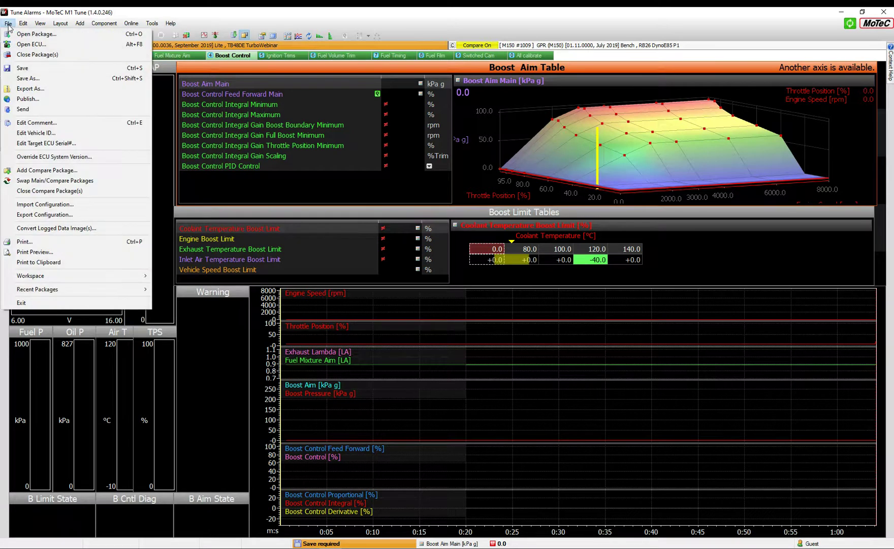
left_click(26, 78)
left_click(434, 248)
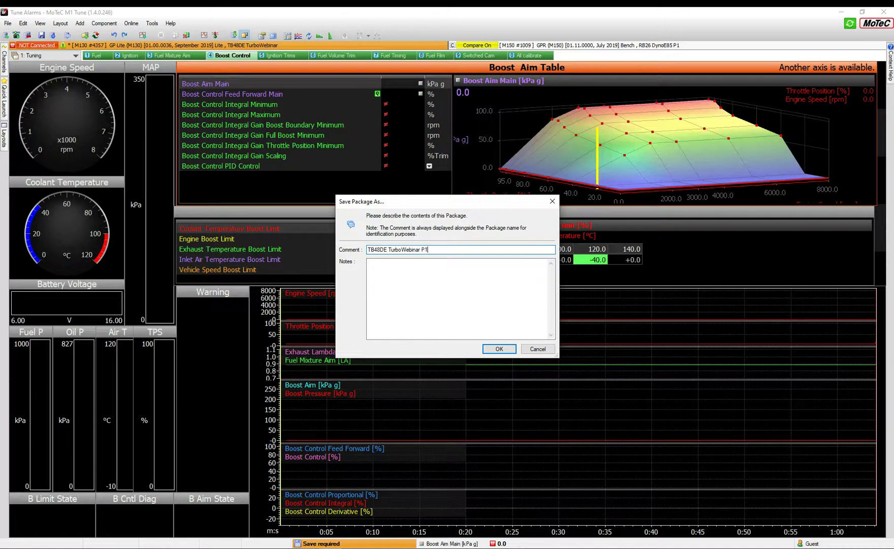
key("Return")
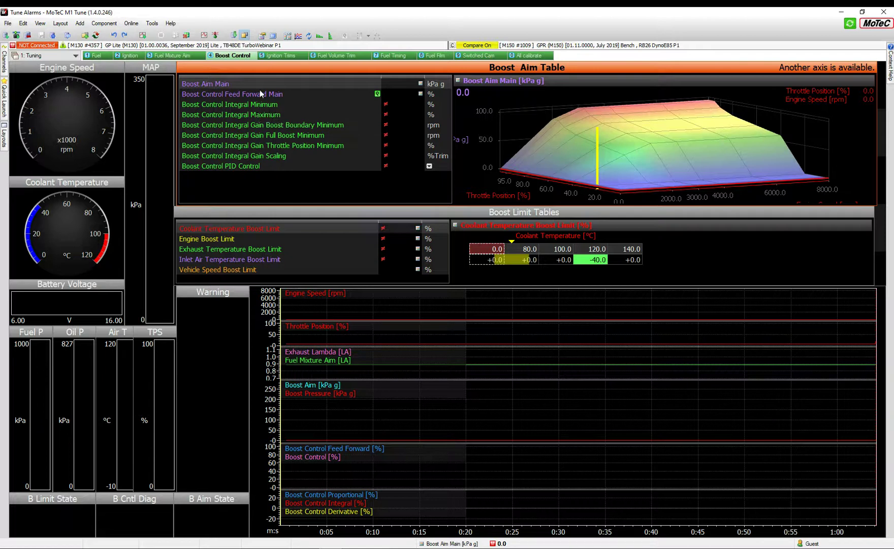
Swap the main and compare packages and export the RB26 DynoE85 P1 Ignition Timing Main table's current view to the clipboard.
left_click(97, 35)
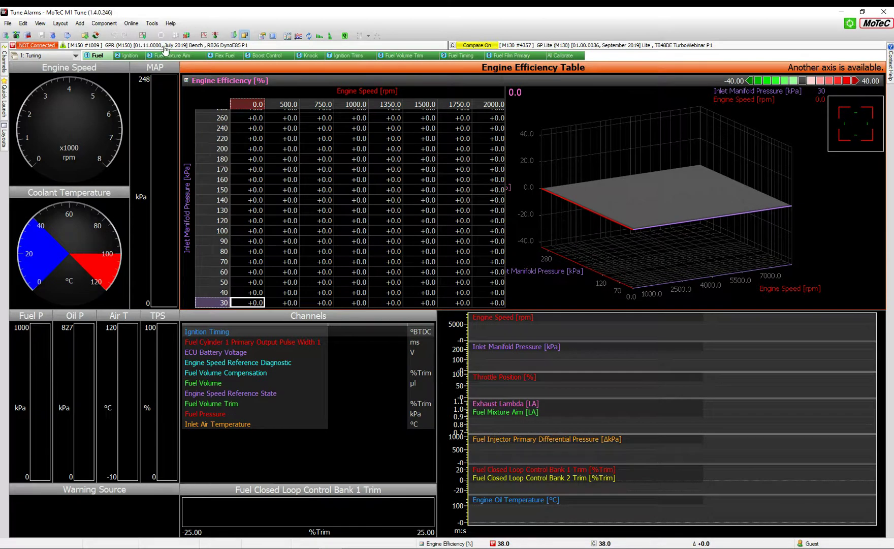
left_click(134, 56)
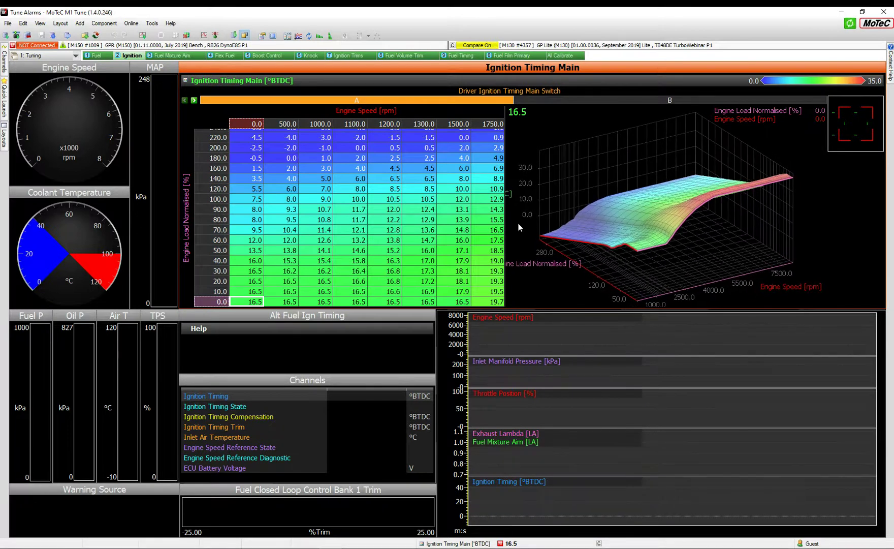
right_click(415, 206)
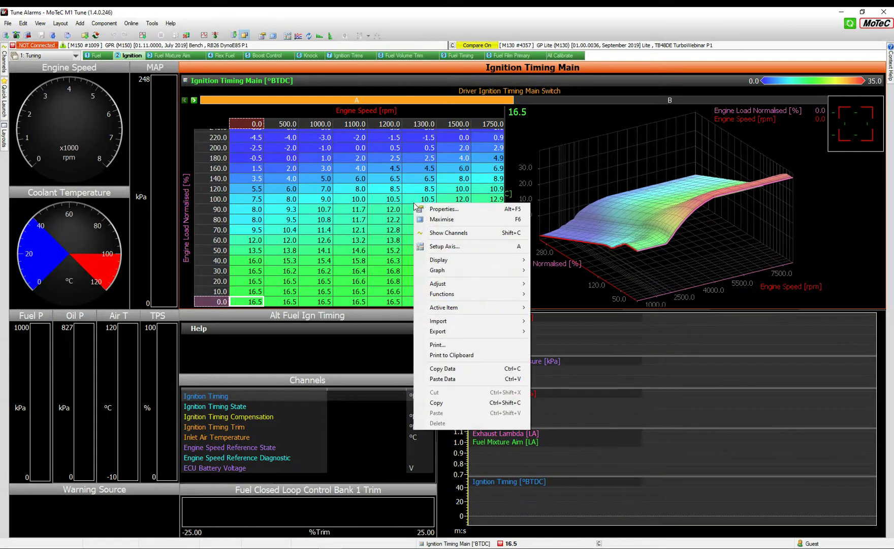
mouse_move(481, 333)
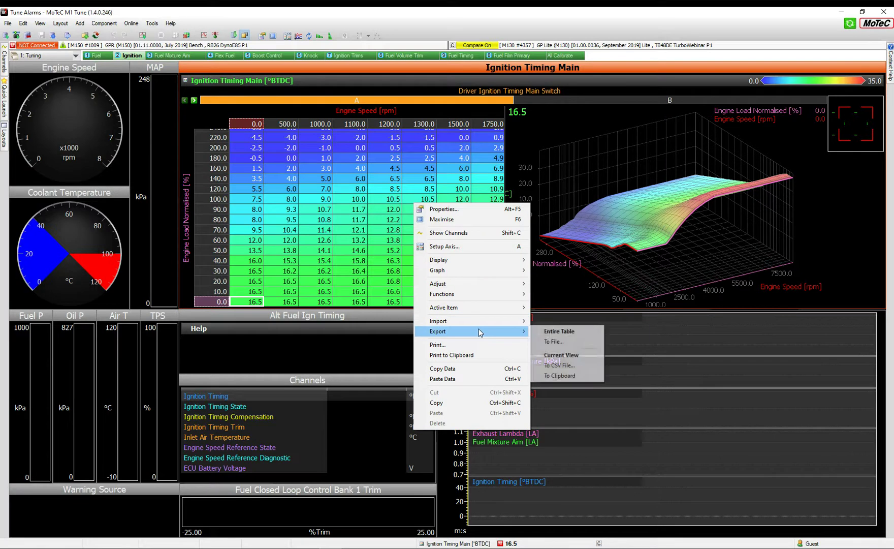
left_click(569, 375)
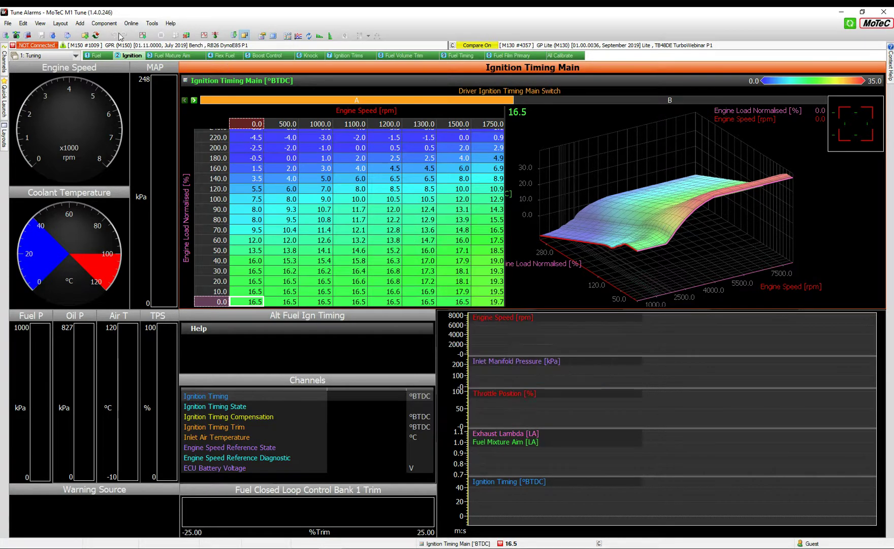
Swap the packages back, import the clipboard data into the TB48DE TurboWebinar P1 Ignition Timing Main table and save the package.
left_click(96, 37)
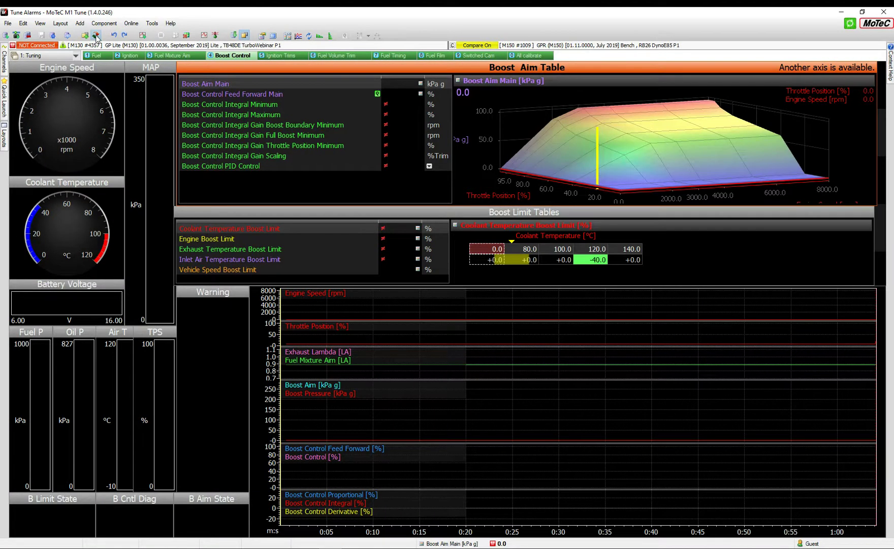
left_click(130, 55)
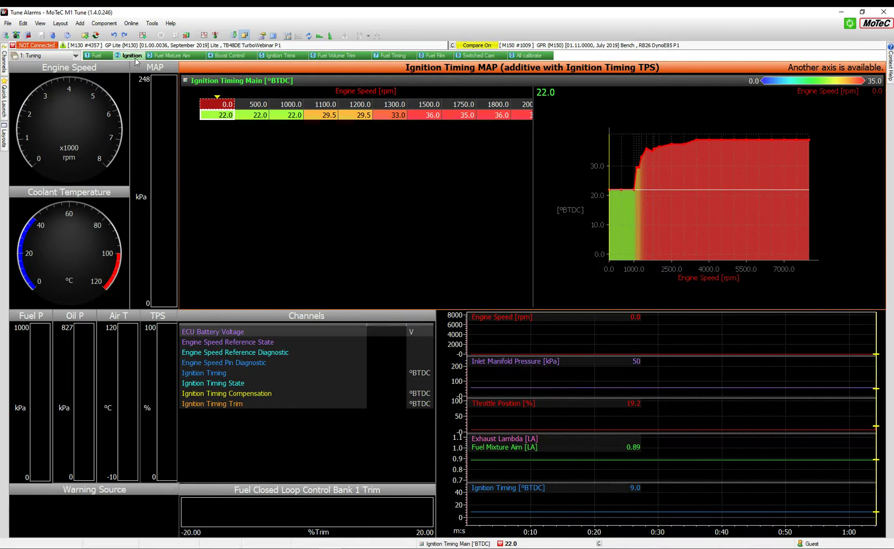
right_click(309, 115)
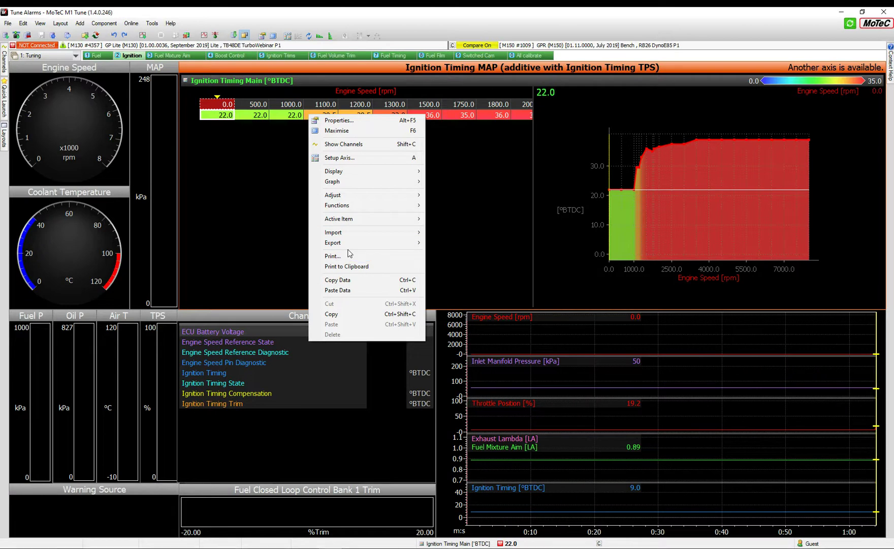
mouse_move(351, 233)
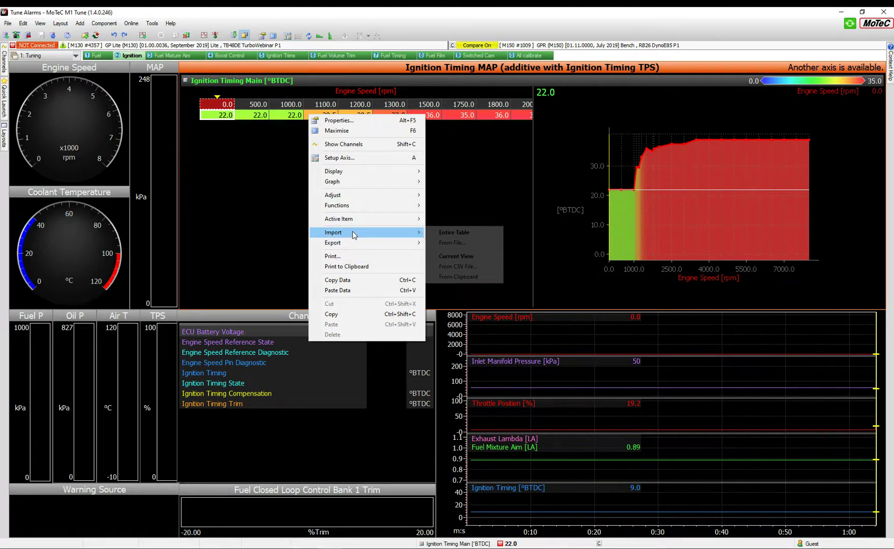
left_click(450, 277)
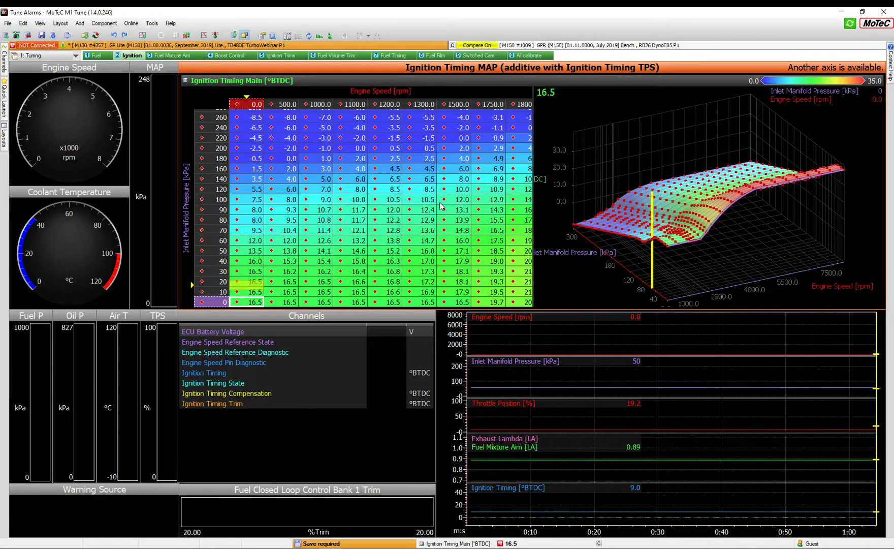
left_click_drag(689, 232, 693, 225)
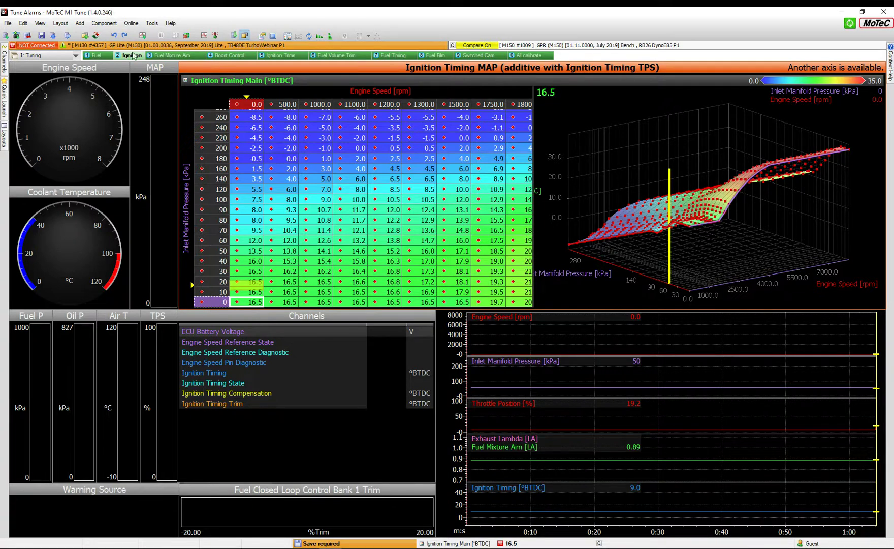
left_click(42, 35)
Export the RB26 DynoE85 P1 Fuel Mixture Aim Main table's current view to the clipboard and return TB48DE TurboWebinar P1 to the main position.
left_click(96, 35)
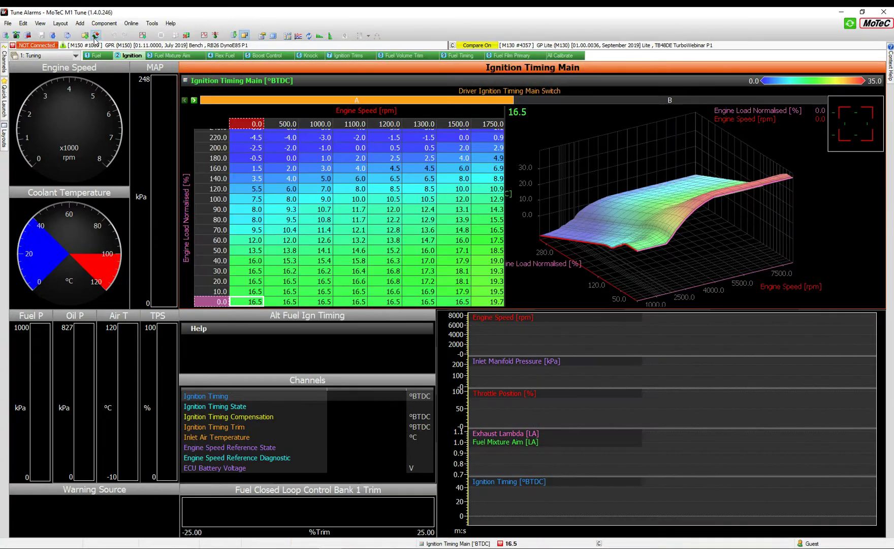
left_click(187, 59)
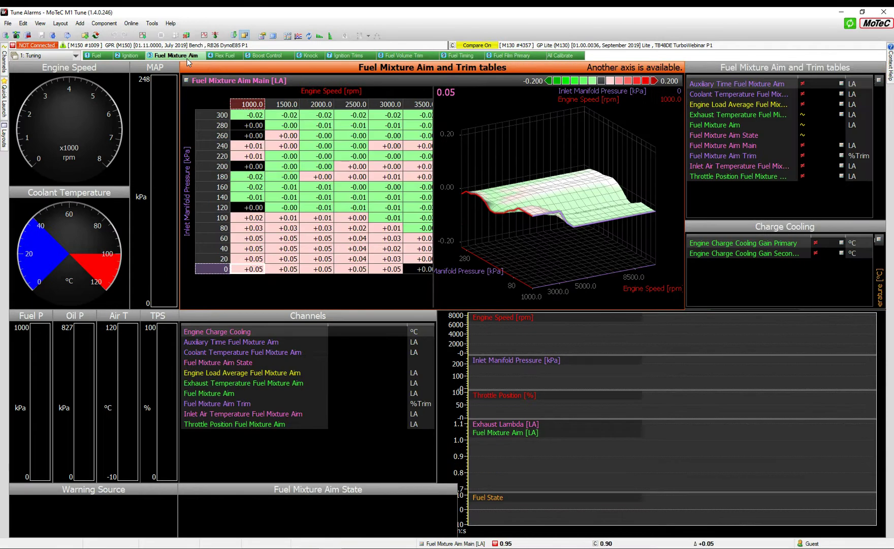
right_click(342, 183)
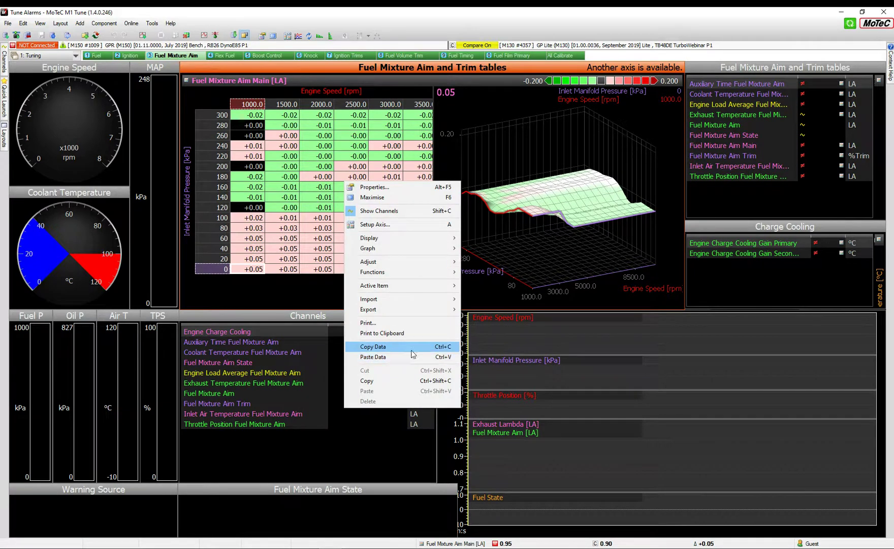
mouse_move(418, 310)
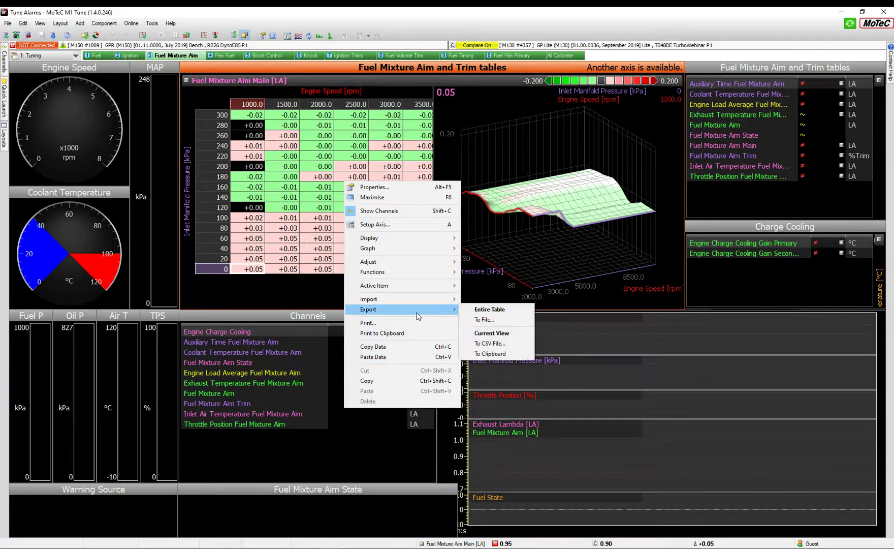
left_click(491, 354)
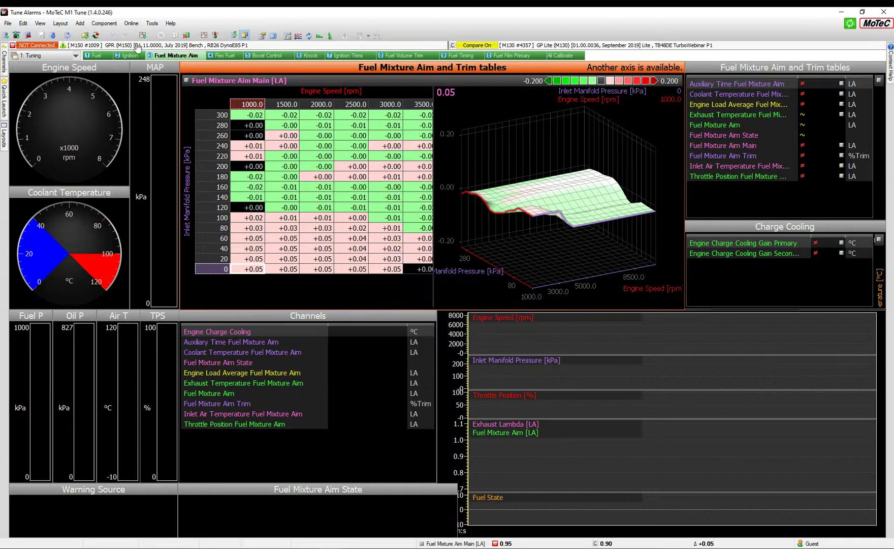
left_click(96, 36)
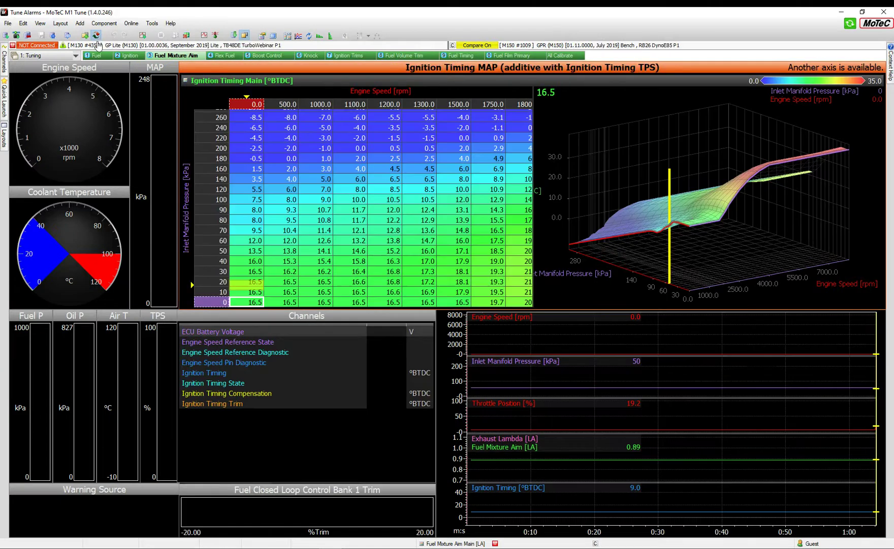
Import the clipboard data into the current view of the TB48DE TurboWebinar P1 Fuel Mixture Aim Main table.
left_click(196, 55)
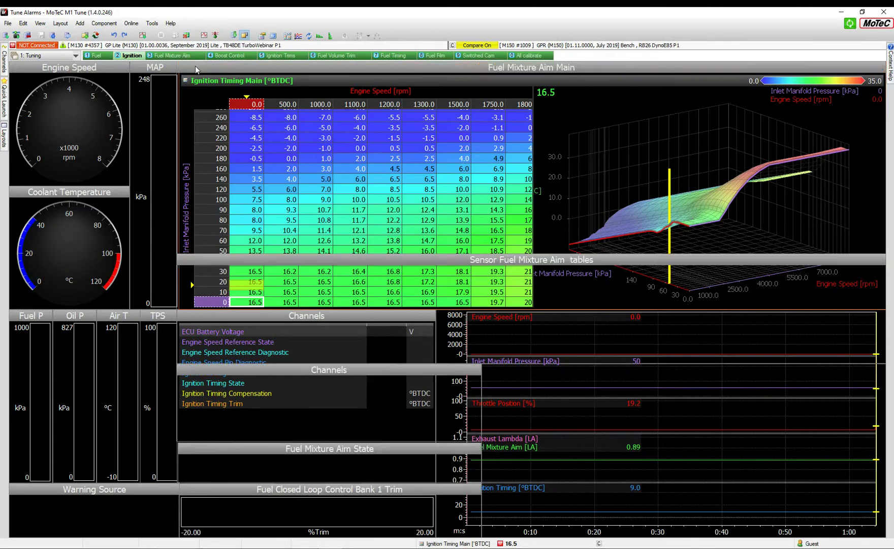
right_click(339, 185)
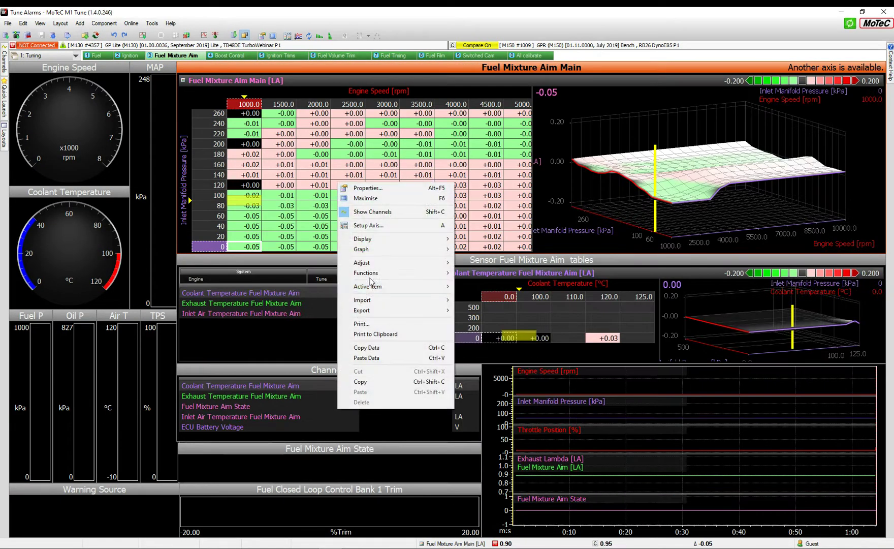
mouse_move(372, 305)
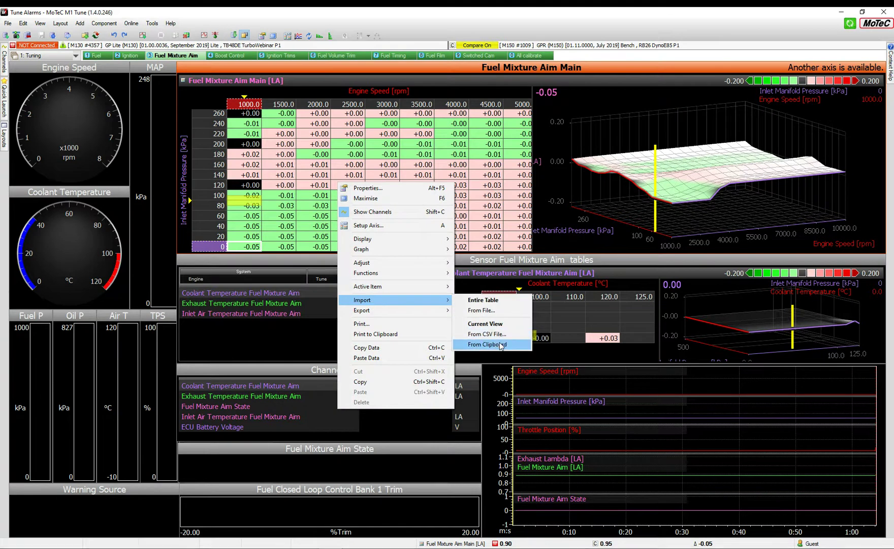
left_click(487, 344)
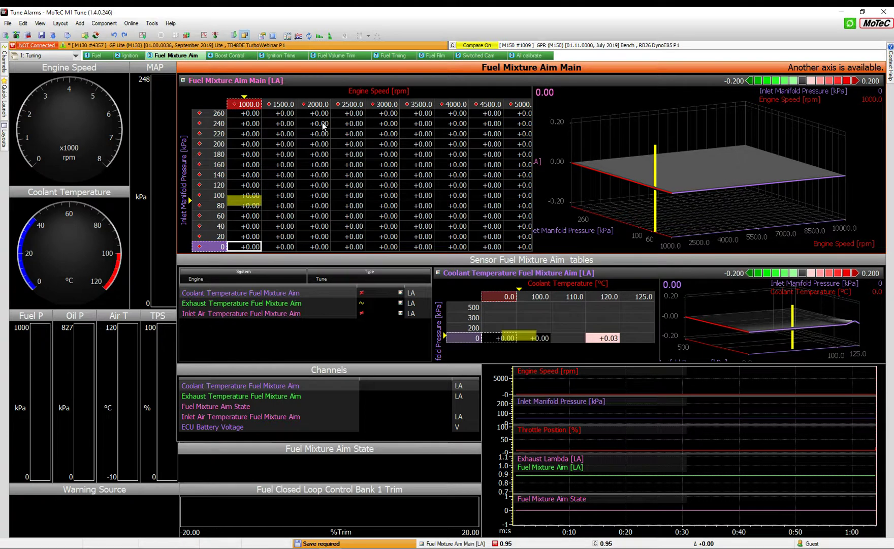
Turn off the package comparison, inspect the imported Fuel Mixture Aim Main values and 3D surface, and save the package.
key("ctrl+shift+c")
key("ctrl+shift+c")
key("ctrl+shift+c")
key("ctrl+shift+c")
key("ctrl+shift+c")
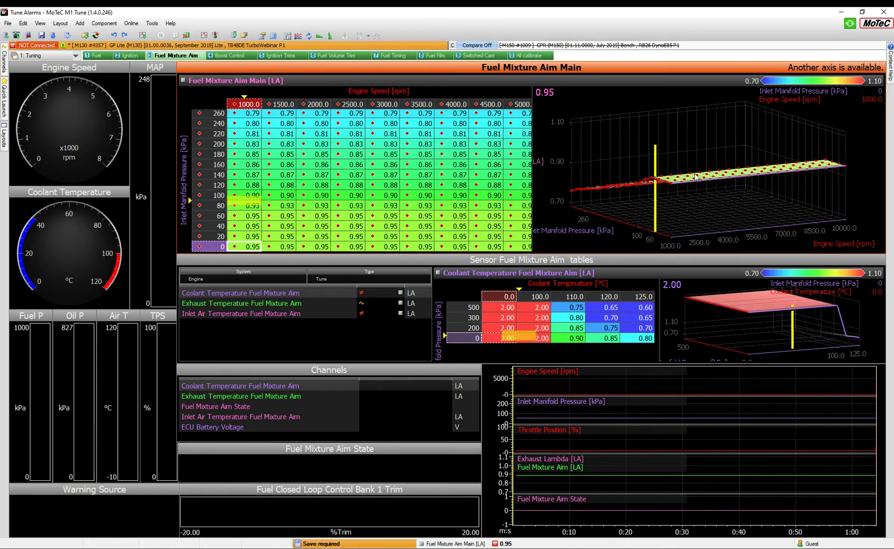
left_click_drag(692, 179, 680, 226)
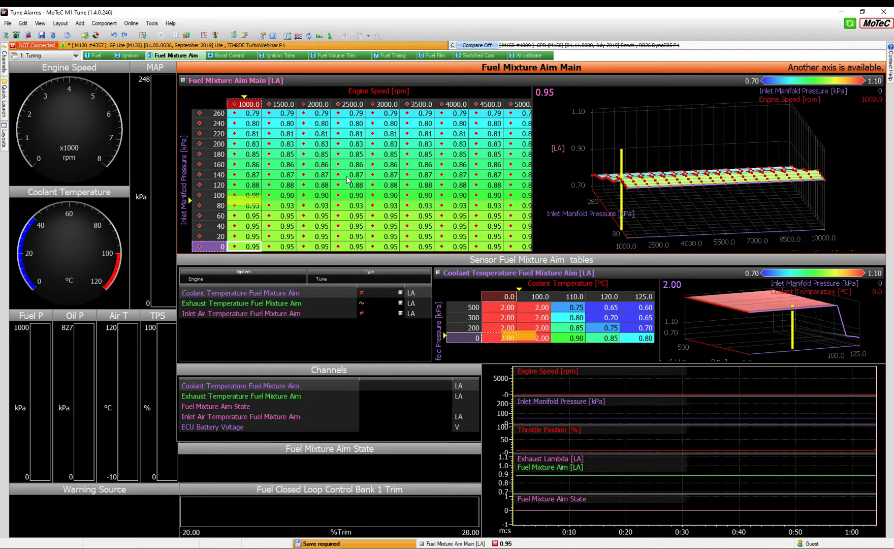
key("ctrl+s")
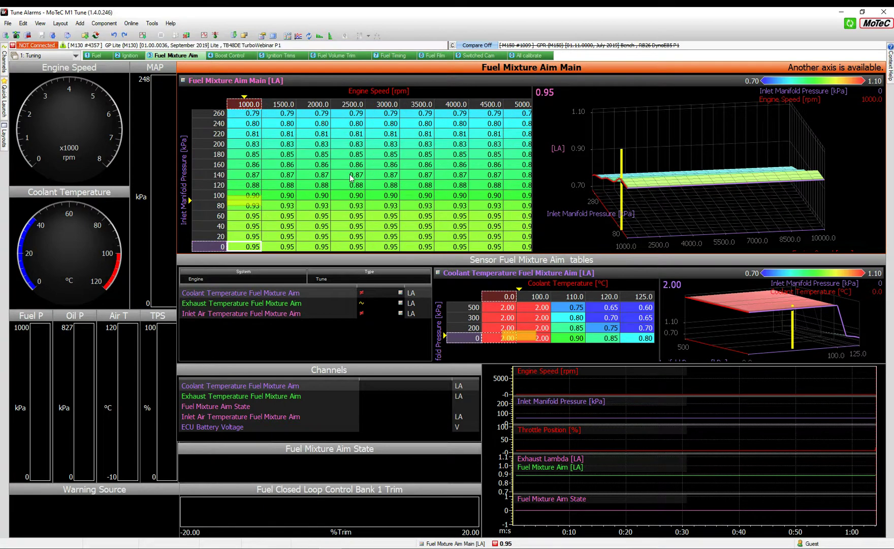
left_click_drag(626, 190, 646, 186)
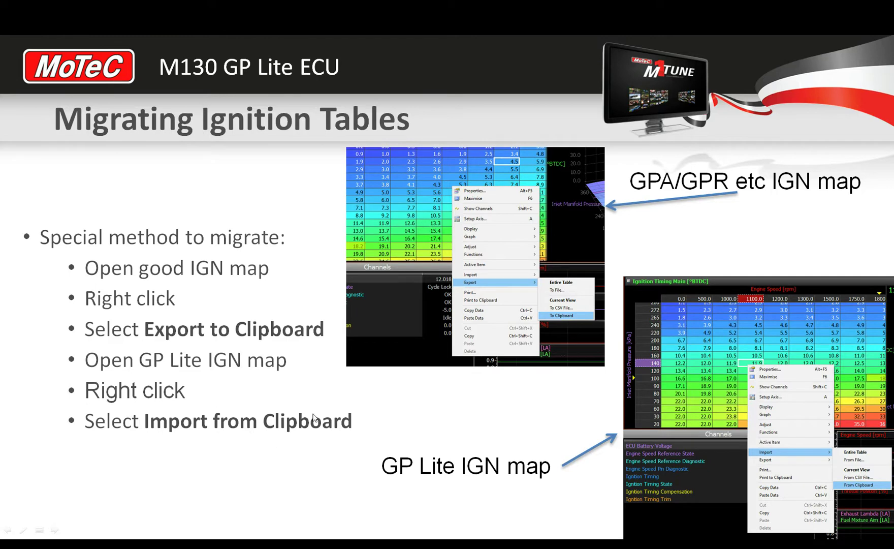
left_click(466, 419)
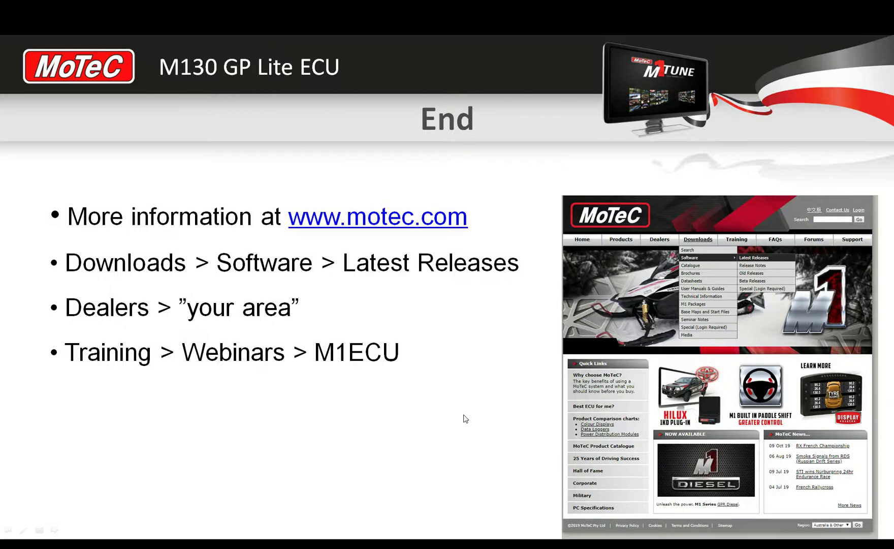